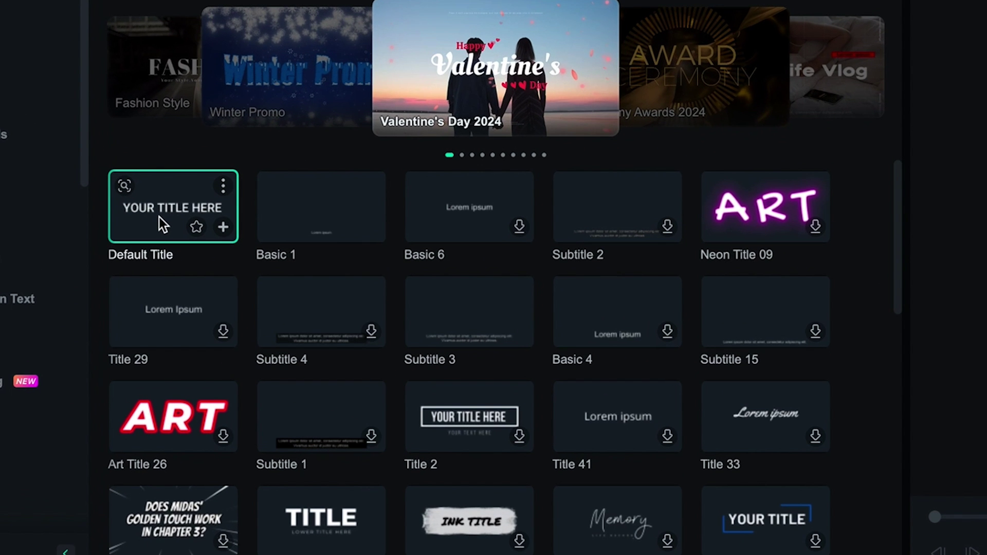
# Place a Default Title at the start of video track 3 and replace its text with P
pyautogui.moveTo(159, 217); pyautogui.dragTo(167, 302)
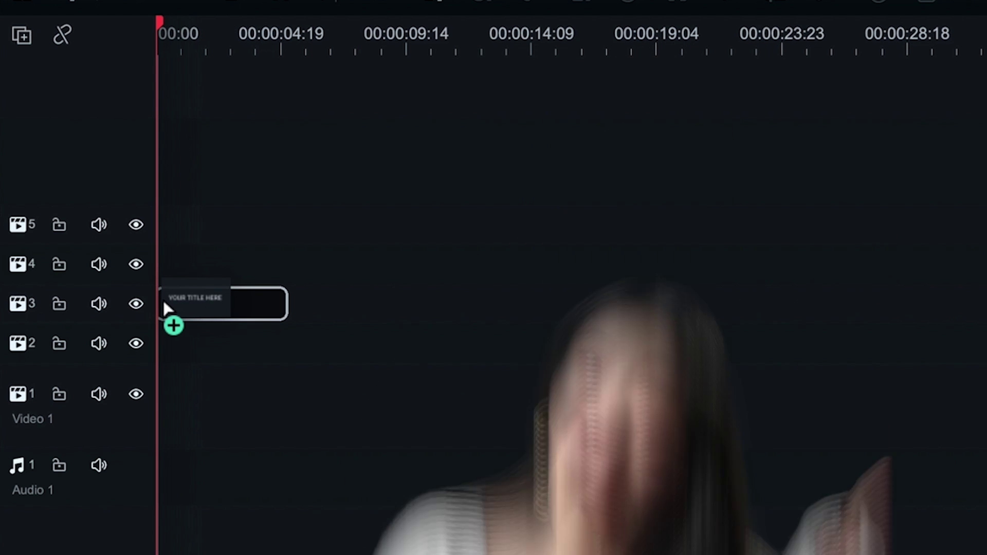
pyautogui.moveTo(164, 304); pyautogui.dragTo(161, 305)
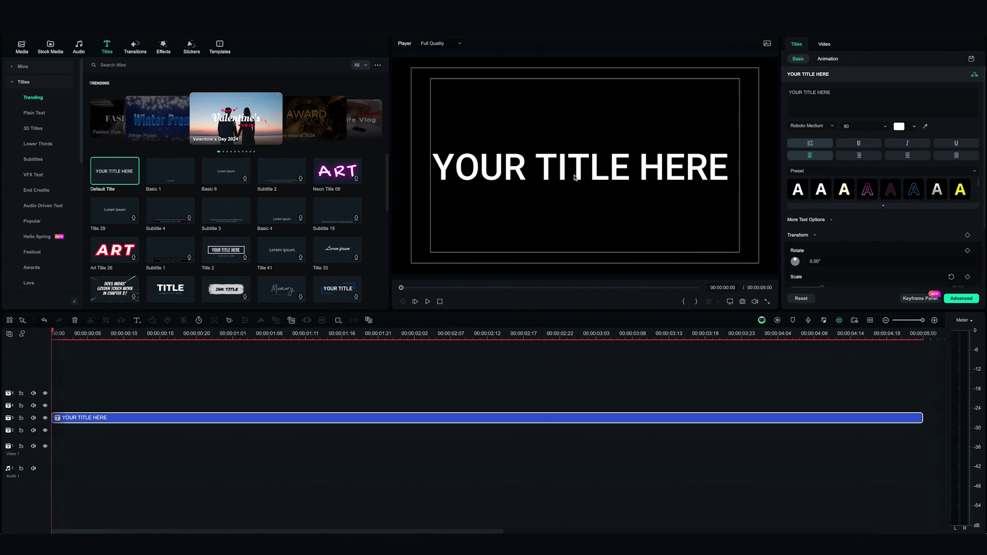
pyautogui.click(574, 177)
pyautogui.doubleClick(574, 178)
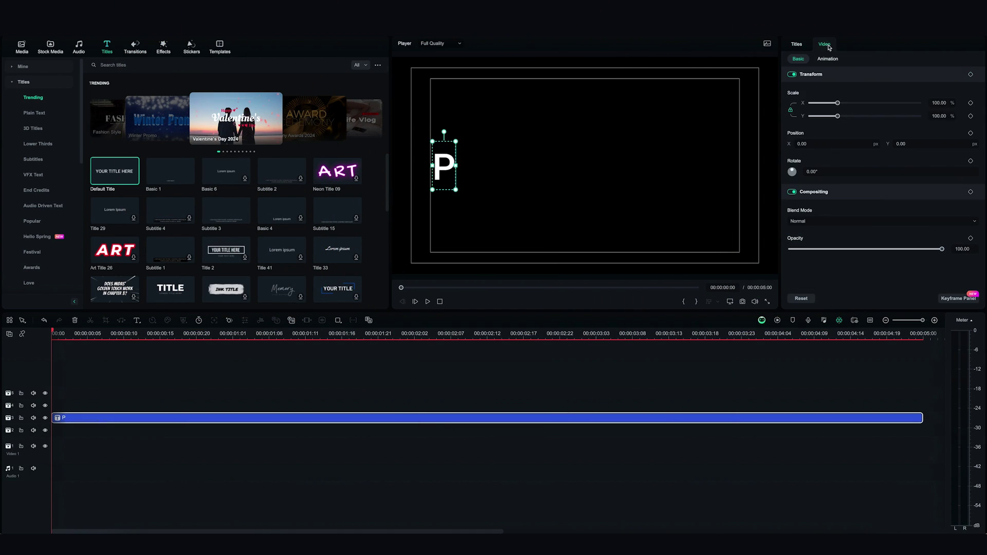
# Stack O and P titles on tracks 4 and 5, scale the letters to 450%, and line them up to spell POP
pyautogui.moveTo(114, 170); pyautogui.dragTo(58, 406)
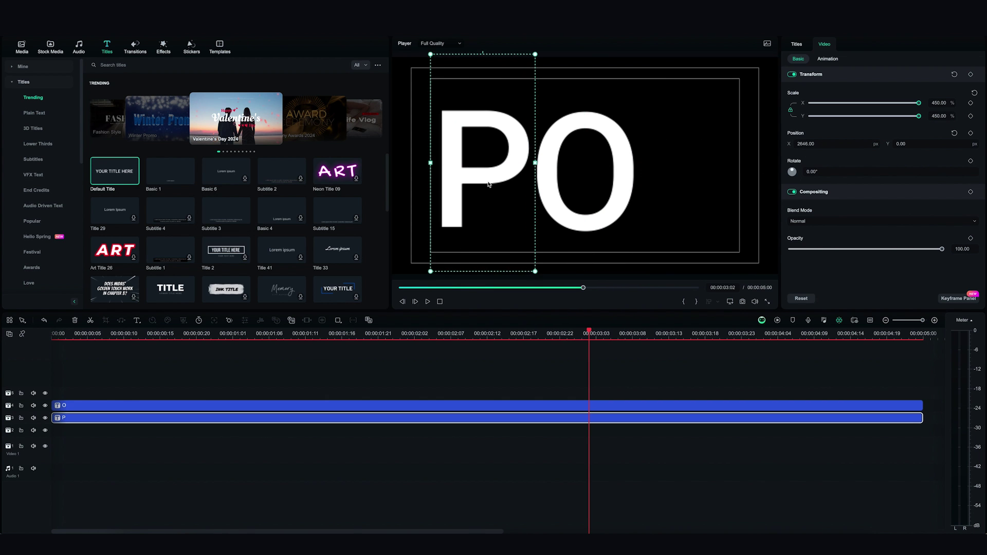
pyautogui.moveTo(489, 184); pyautogui.dragTo(489, 187)
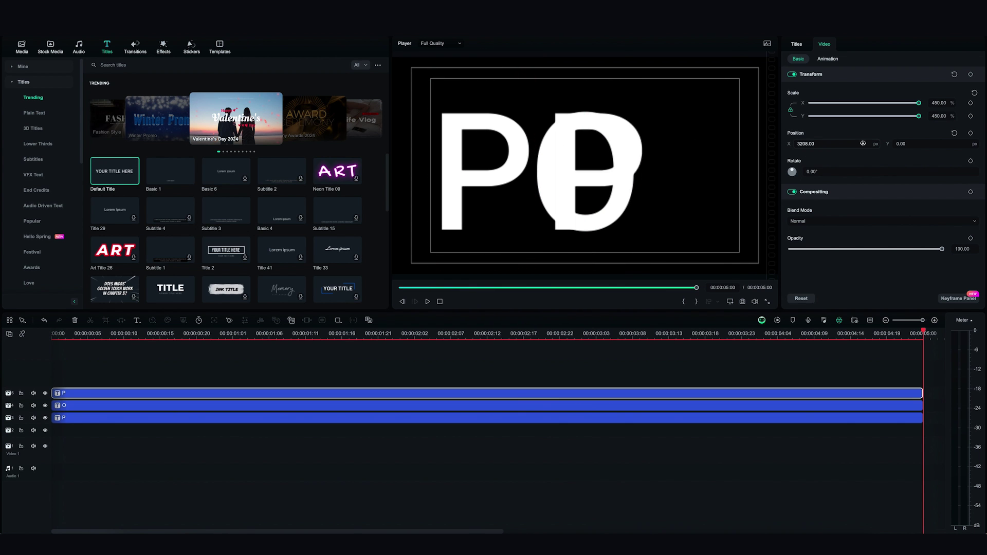
pyautogui.moveTo(597, 181); pyautogui.dragTo(692, 181)
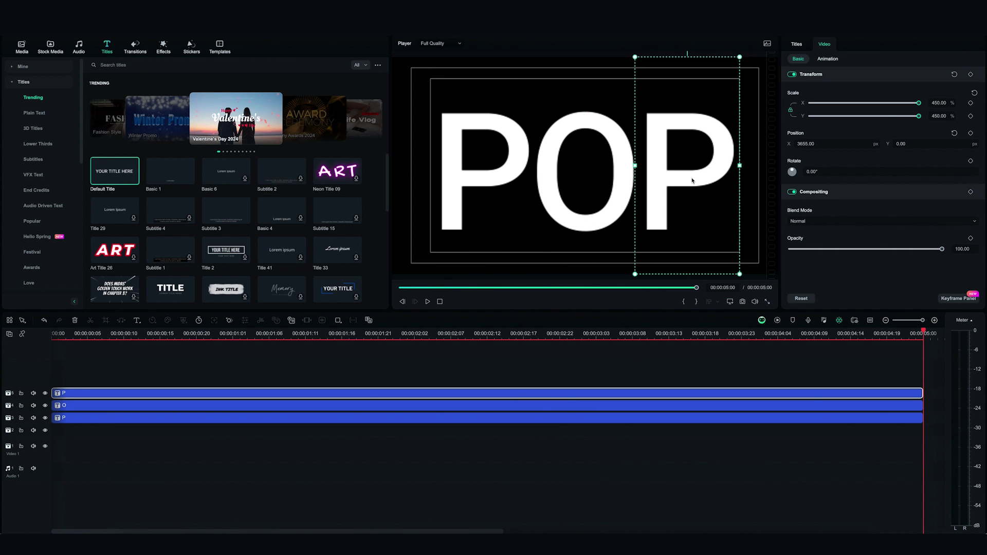
# Keyframe the first P's position so it drops into line from above, starting at Y 985
pyautogui.click(121, 368)
pyautogui.click(135, 418)
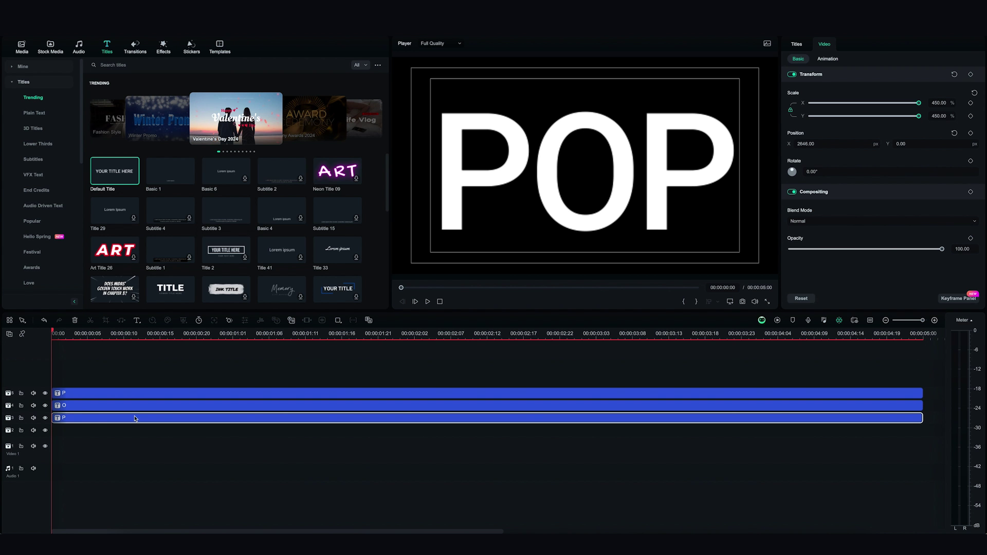
pyautogui.moveTo(791, 174); pyautogui.dragTo(819, 174)
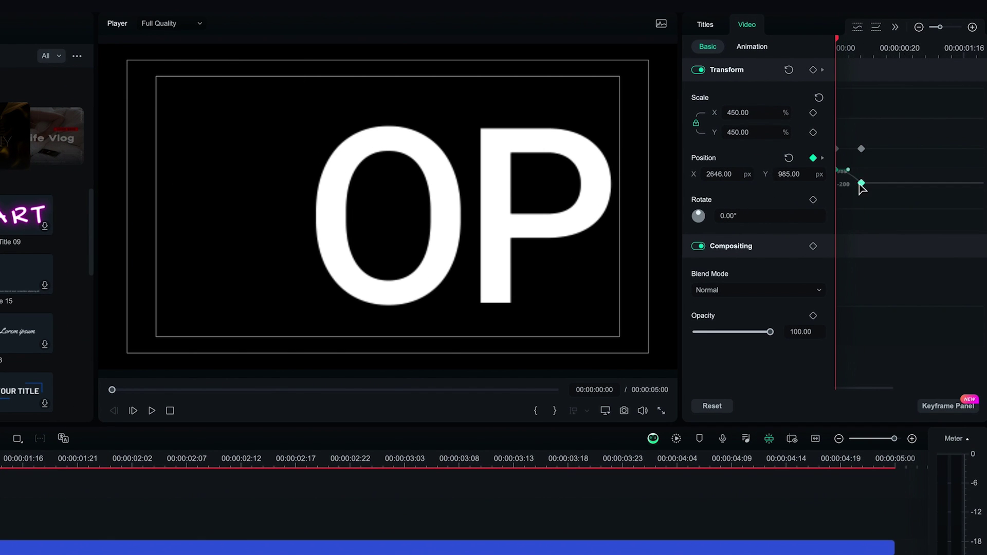
pyautogui.moveTo(784, 174); pyautogui.dragTo(787, 174)
pyautogui.click(875, 28)
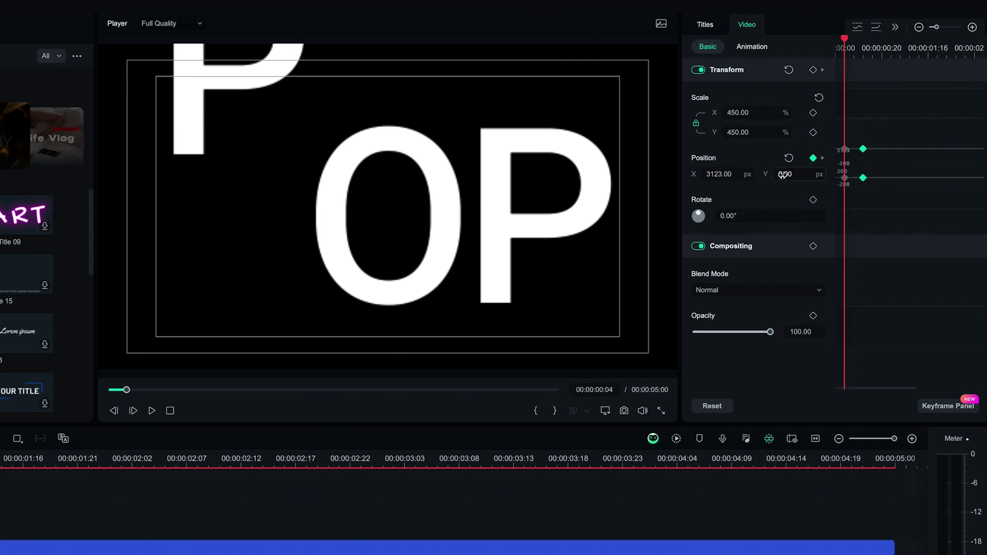
# Add staggered position keyframes to the O and last P titles so they drop into line after the first letter
pyautogui.moveTo(783, 175); pyautogui.dragTo(819, 175)
pyautogui.click(814, 159)
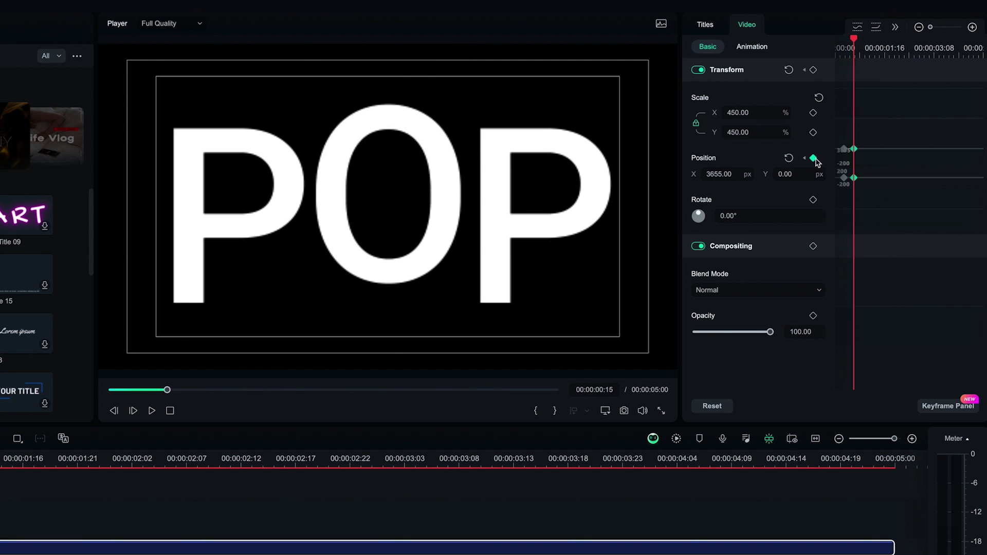
pyautogui.click(853, 184)
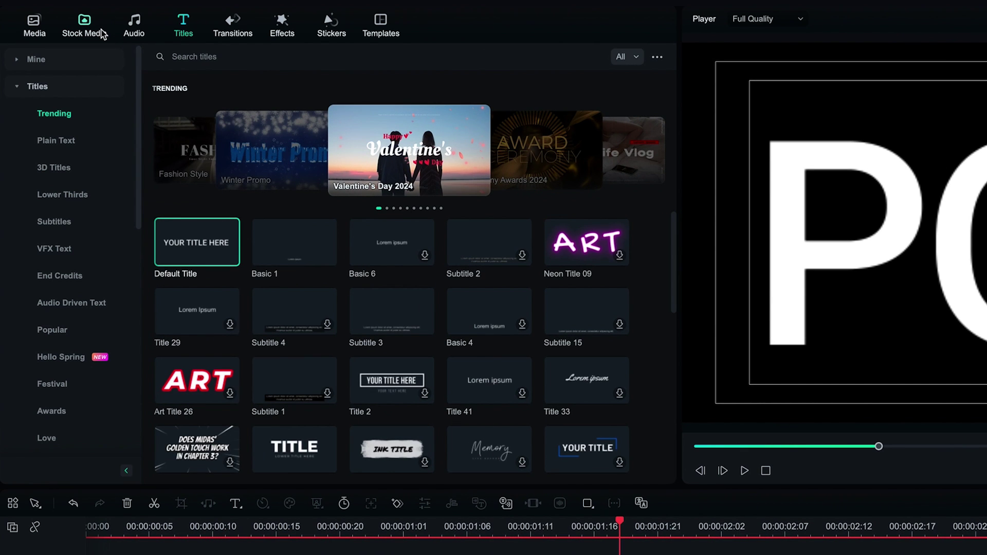
# Add the Black solid color clip from the stock library to track 2, beneath the letter titles
pyautogui.click(84, 26)
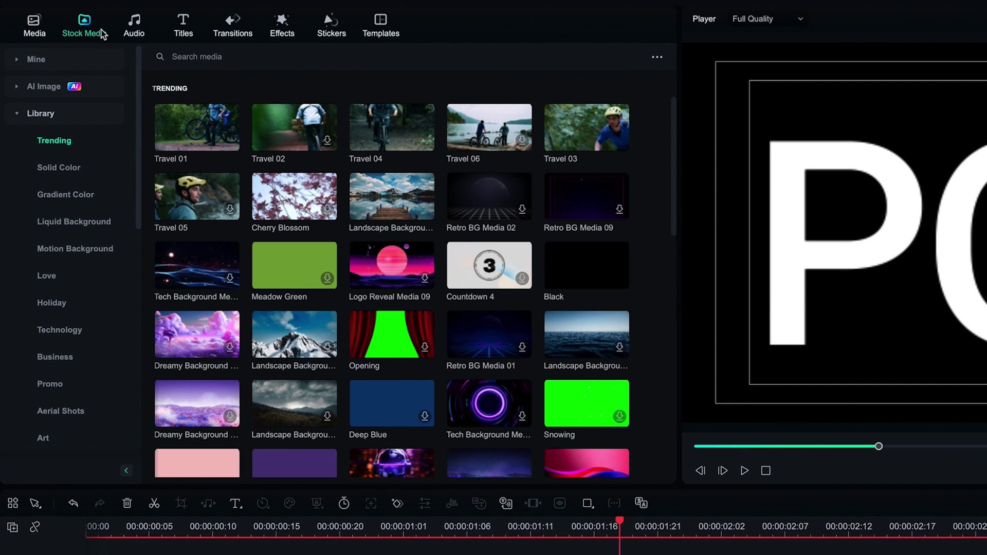
pyautogui.click(78, 169)
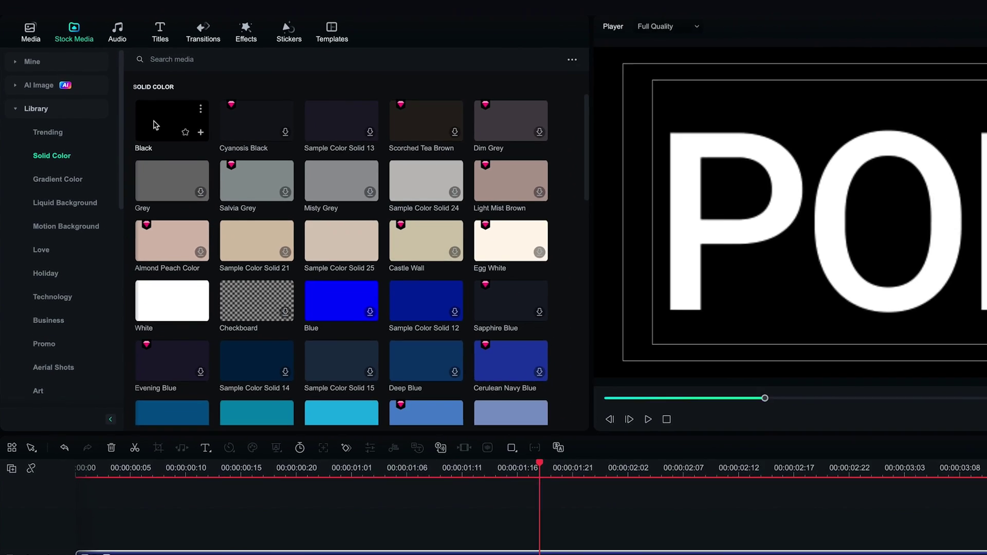
pyautogui.moveTo(178, 132); pyautogui.dragTo(51, 431)
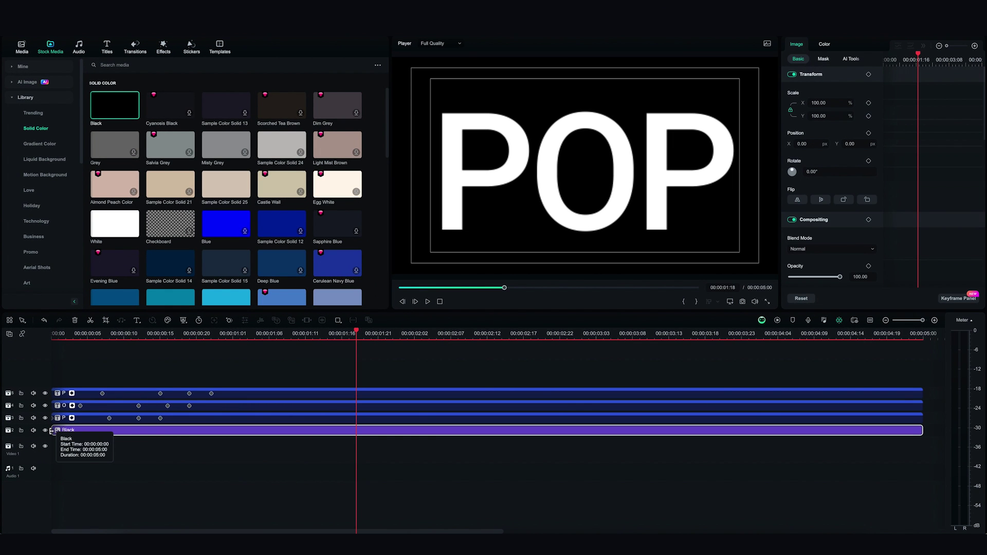
# Combine the three letter titles and the Black clip into a compound clip named POP, with its blend mode set to Multiply
pyautogui.moveTo(165, 359); pyautogui.dragTo(226, 409)
pyautogui.rightClick(302, 418)
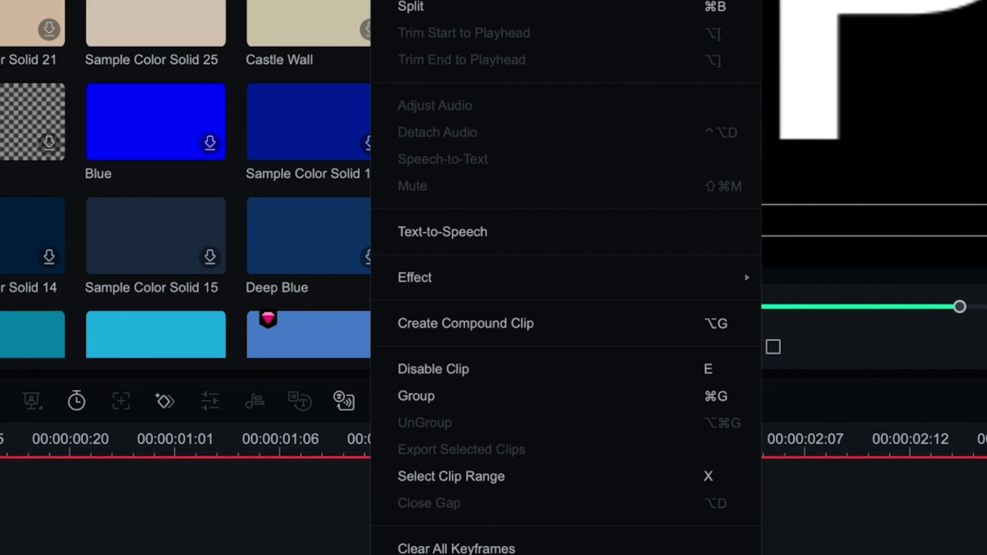
pyautogui.click(601, 326)
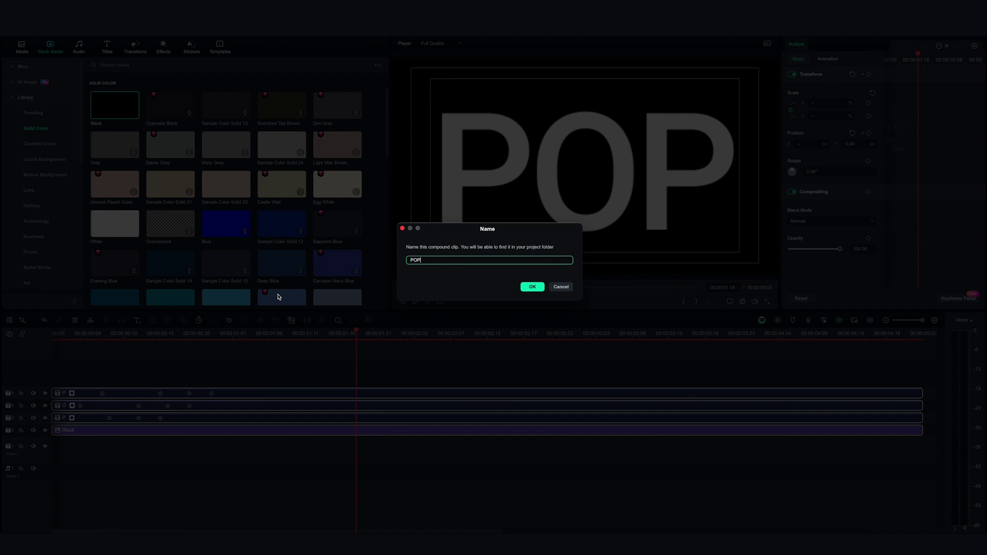
pyautogui.press('Return')
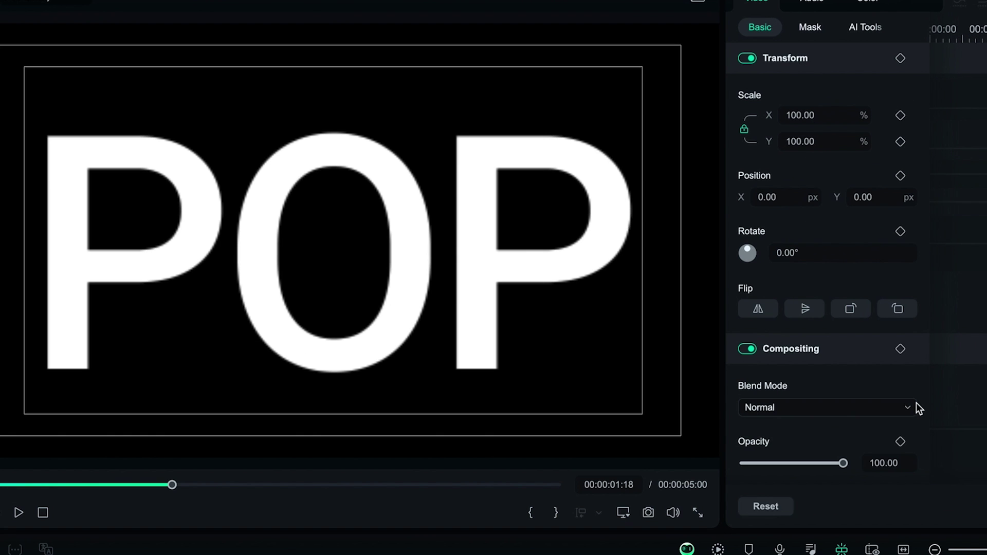
pyautogui.click(872, 249)
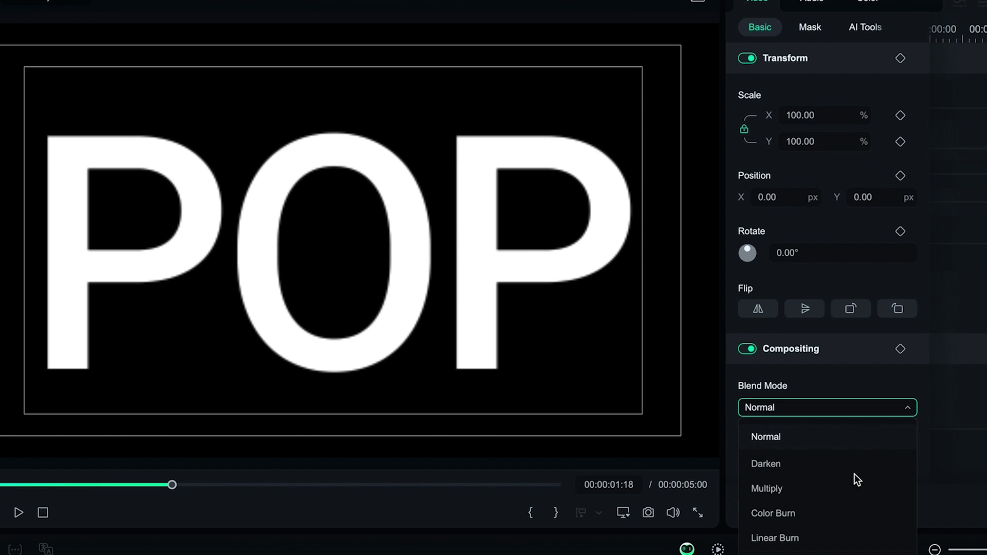
pyautogui.click(823, 491)
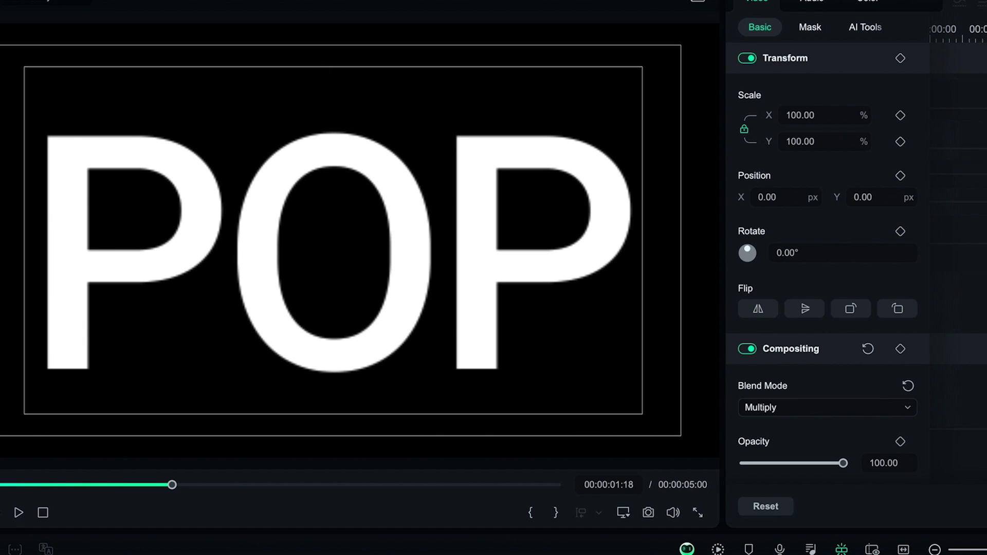
# Find the Summer Stickers Collage stock media, place it on track 1 beneath the POP clip, and play the result
pyautogui.click(167, 63)
pyautogui.write('summer stickers collage me')
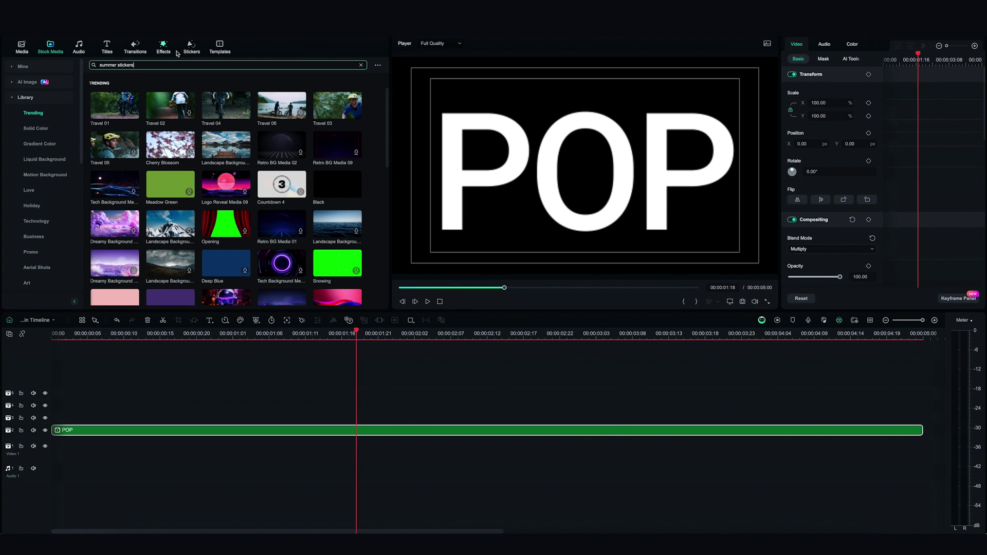
pyautogui.moveTo(115, 90); pyautogui.dragTo(77, 447)
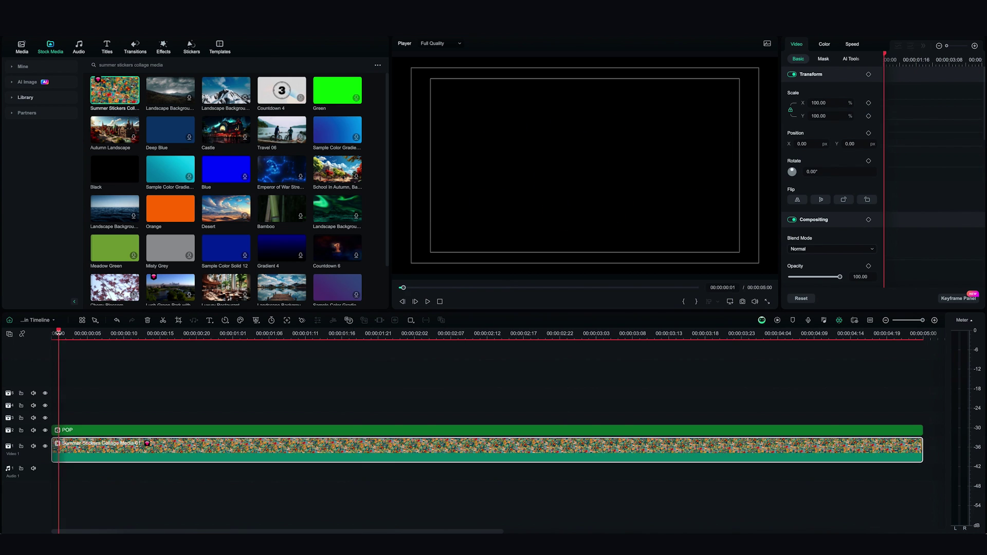
pyautogui.press('space')
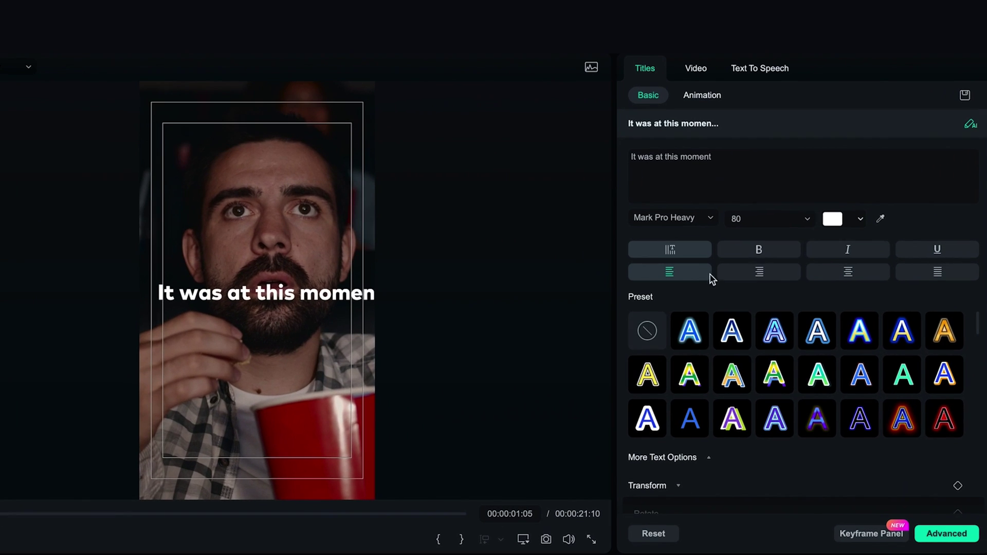
# Style the "It was at this moment" title with font size 62 and the gold preset, and lower it to Y -612
pyautogui.write('62')
pyautogui.press('Return')
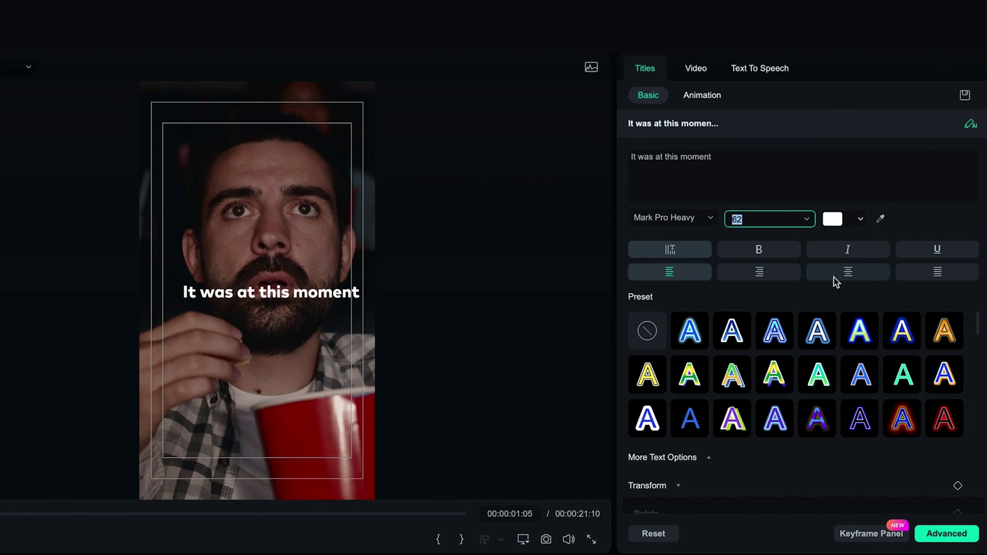
pyautogui.click(945, 331)
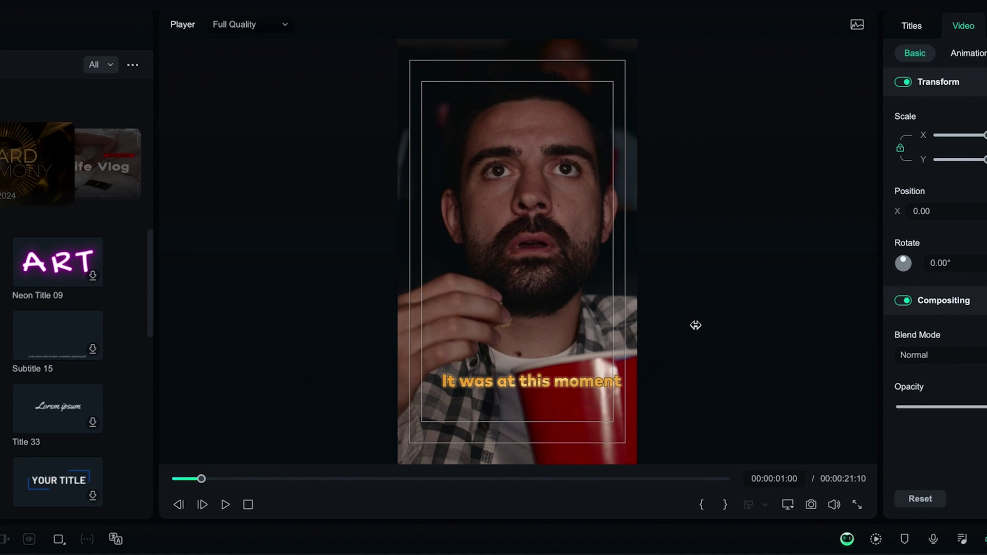
pyautogui.moveTo(538, 386); pyautogui.dragTo(526, 388)
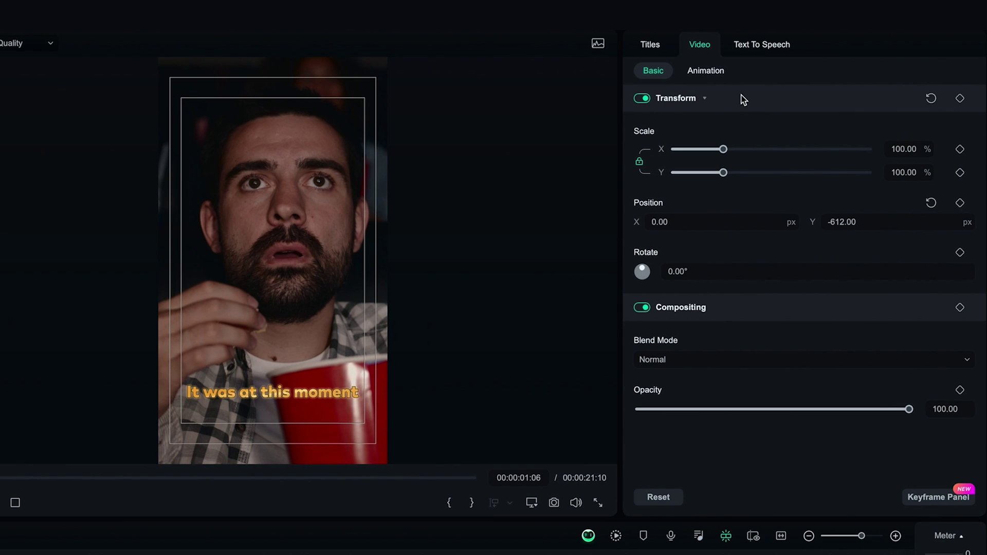
# Apply the Wavy Appearance in animation and an out animation to the titles "It was at this moment" and "that I realized"
pyautogui.click(658, 44)
pyautogui.click(700, 72)
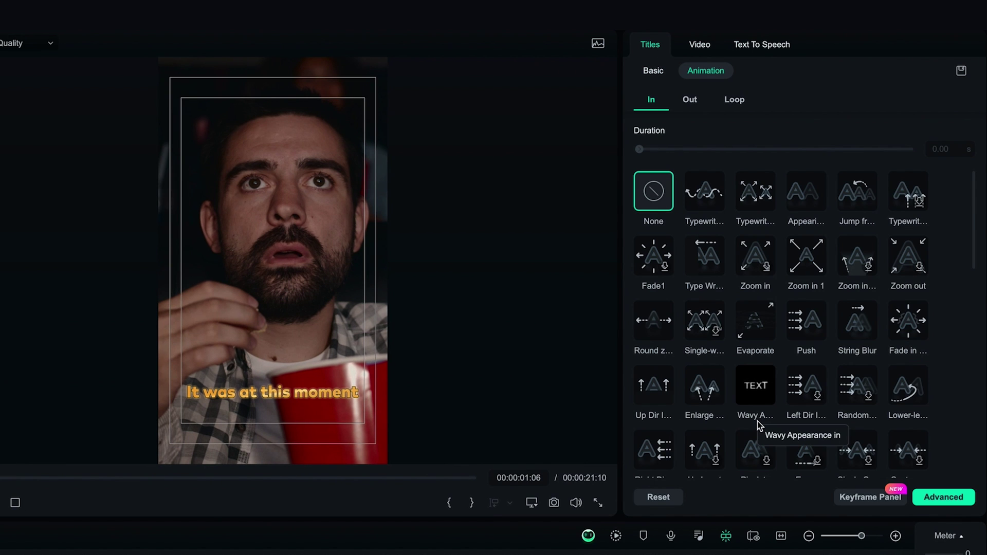
pyautogui.click(755, 391)
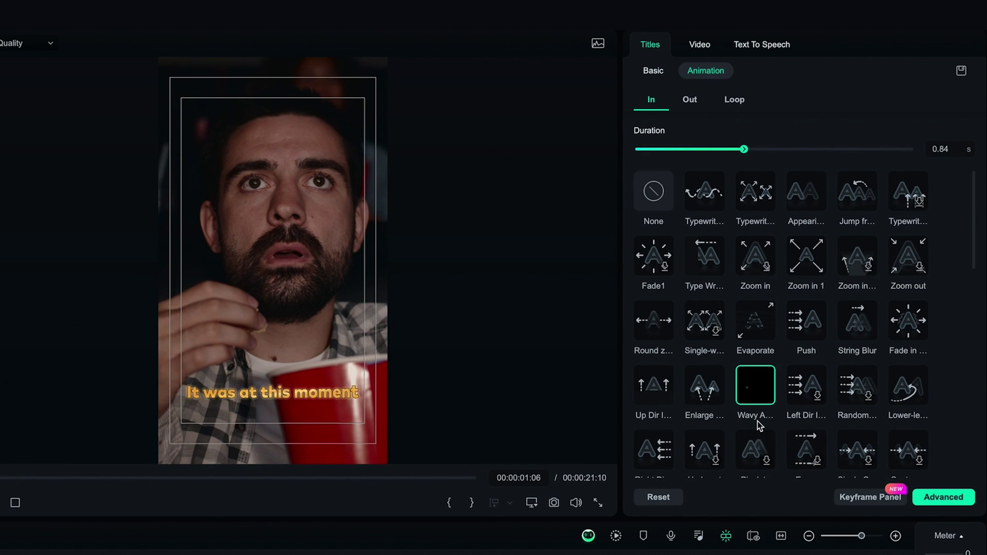
pyautogui.click(690, 100)
pyautogui.click(798, 218)
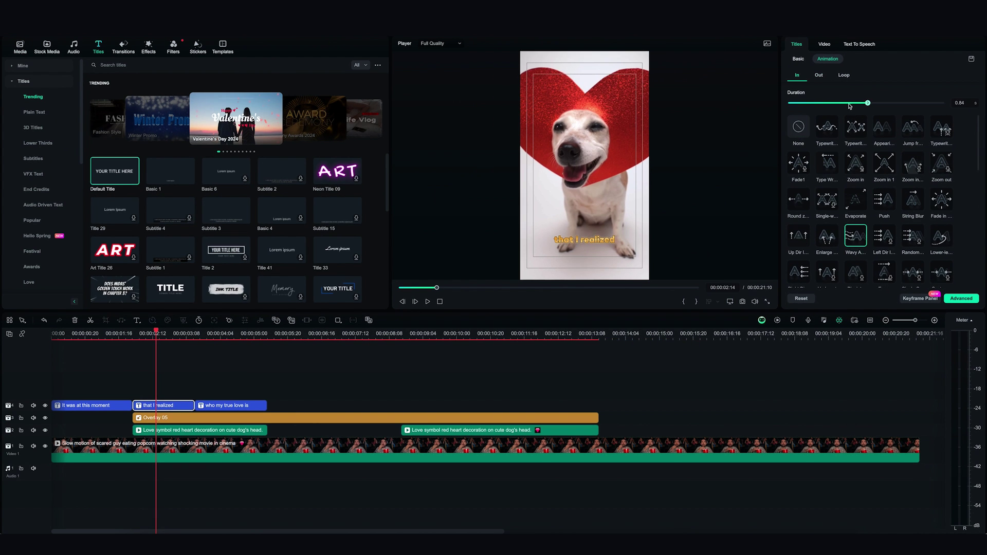
pyautogui.click(879, 131)
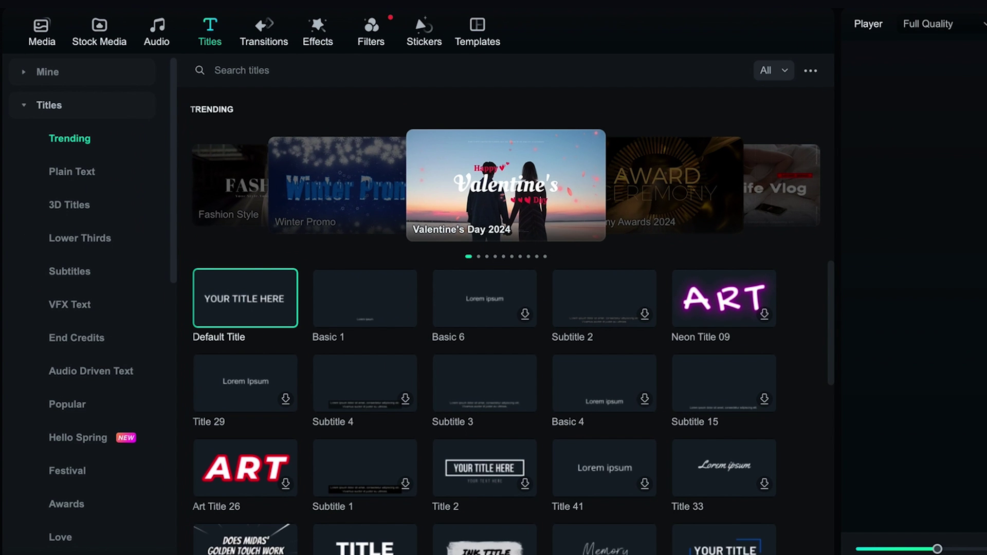
# Search the transitions for "star zoom", apply it between the first two title clips, and play back that cut
pyautogui.click(262, 42)
pyautogui.click(293, 70)
pyautogui.write('star zoom')
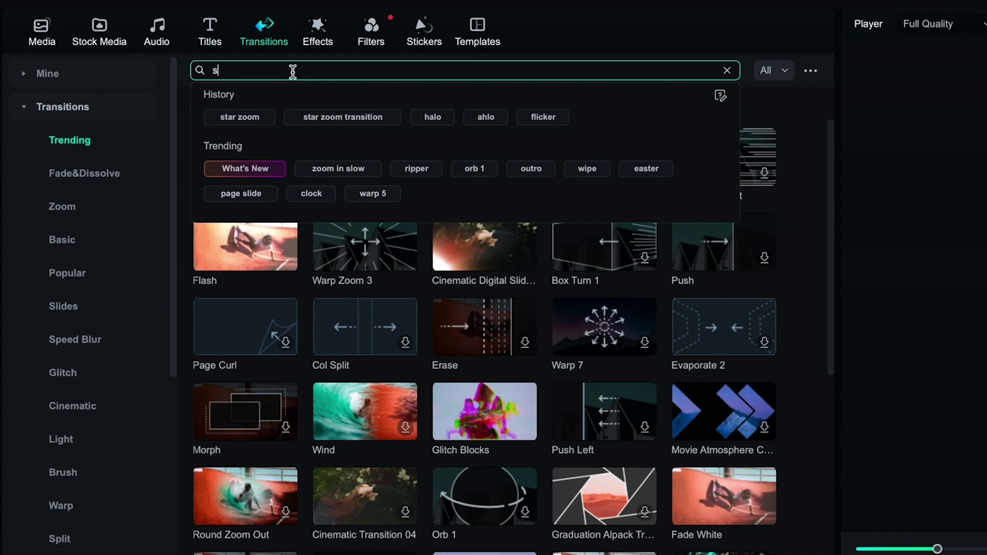
pyautogui.press('Return')
pyautogui.click(260, 278)
pyautogui.moveTo(260, 277); pyautogui.dragTo(111, 406)
pyautogui.click(104, 332)
pyautogui.press('space')
# Apply the same star zoom transition between the second and third title clips and play the sequence from the start
pyautogui.moveTo(105, 331); pyautogui.dragTo(169, 333)
pyautogui.moveTo(114, 156); pyautogui.dragTo(195, 406)
pyautogui.moveTo(166, 339); pyautogui.dragTo(52, 339)
pyautogui.press('space')
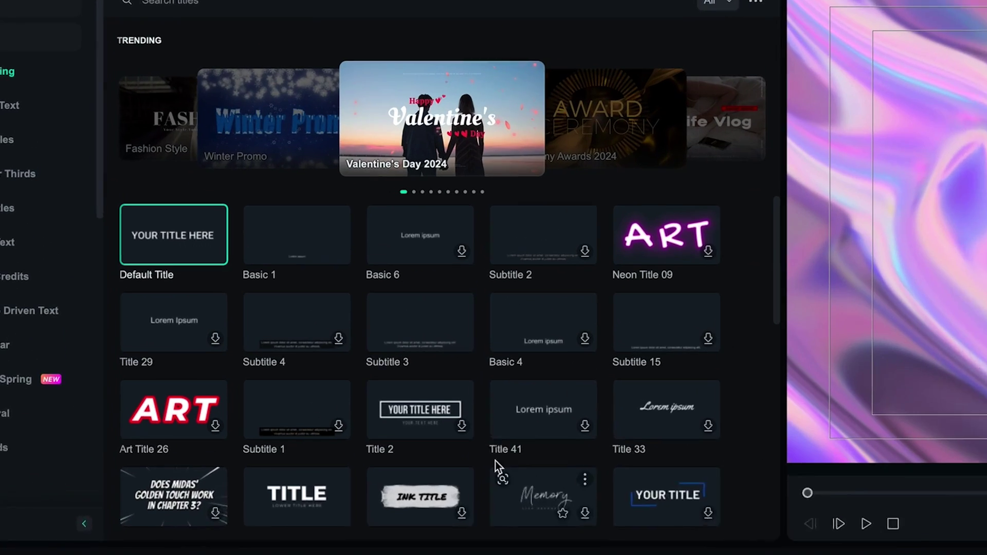
# Add a Default Title reading INSPIRATION above the background clip, scale it to 45%, and place it in the frame's upper middle
pyautogui.moveTo(130, 189)
pyautogui.moveTo(178, 240); pyautogui.dragTo(52, 432)
pyautogui.doubleClick(578, 162)
pyautogui.write('INSPIRATION')
pyautogui.moveTo(825, 103); pyautogui.dragTo(826, 126)
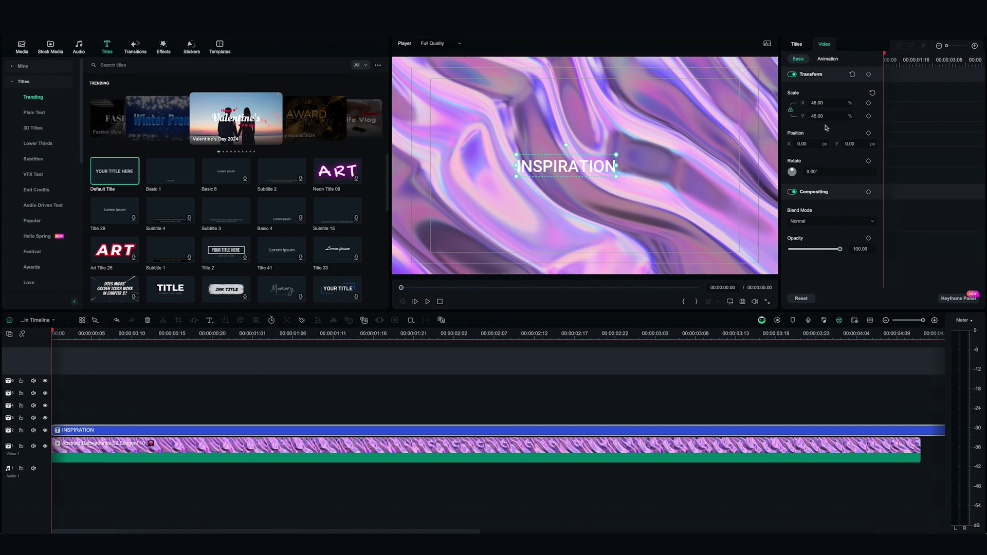
pyautogui.moveTo(566, 167); pyautogui.dragTo(584, 115)
# Split the INSPIRATION title where the background clip ends and delete the excess part
pyautogui.moveTo(484, 333); pyautogui.dragTo(52, 337)
pyautogui.press('super+b')
pyautogui.press('Delete')
# Turn on the INSPIRATION title's text background with a magenta color fill and a spread of 5
pyautogui.click(325, 432)
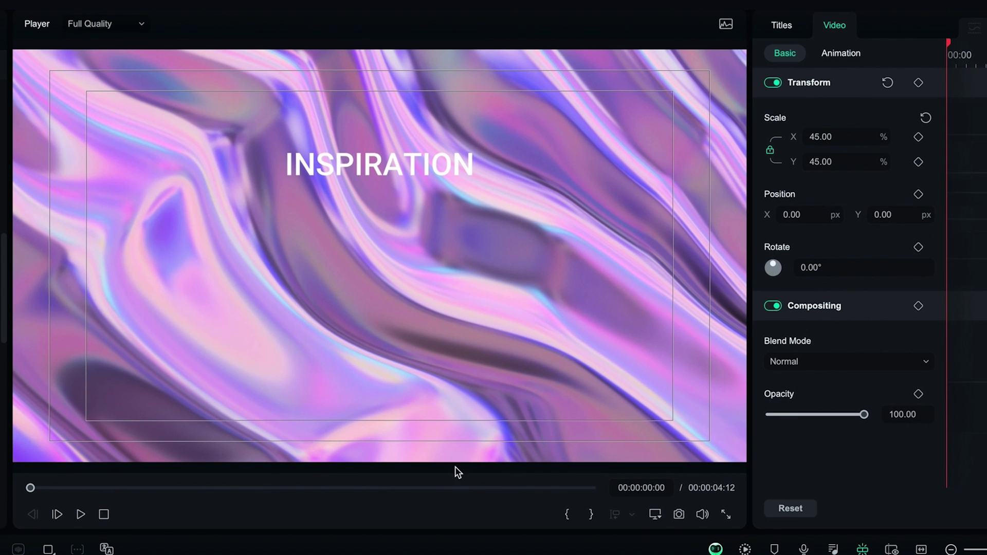
pyautogui.click(789, 29)
pyautogui.click(773, 230)
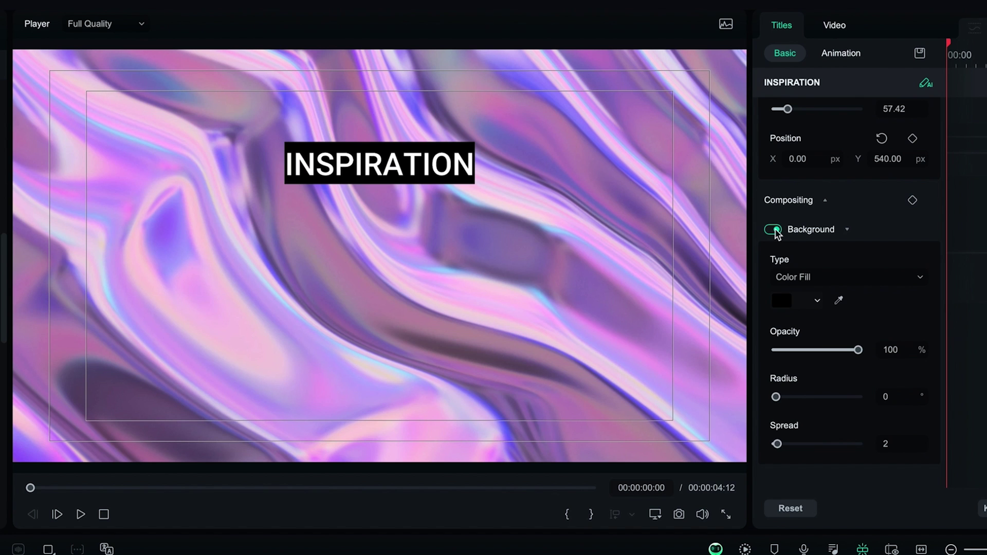
pyautogui.click(924, 280)
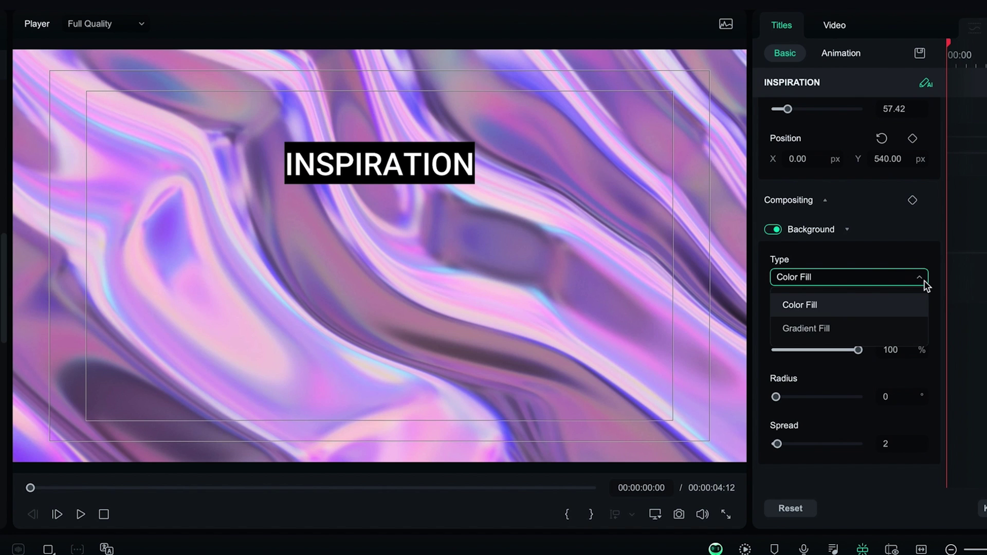
pyautogui.click(924, 280)
pyautogui.click(817, 301)
pyautogui.click(811, 337)
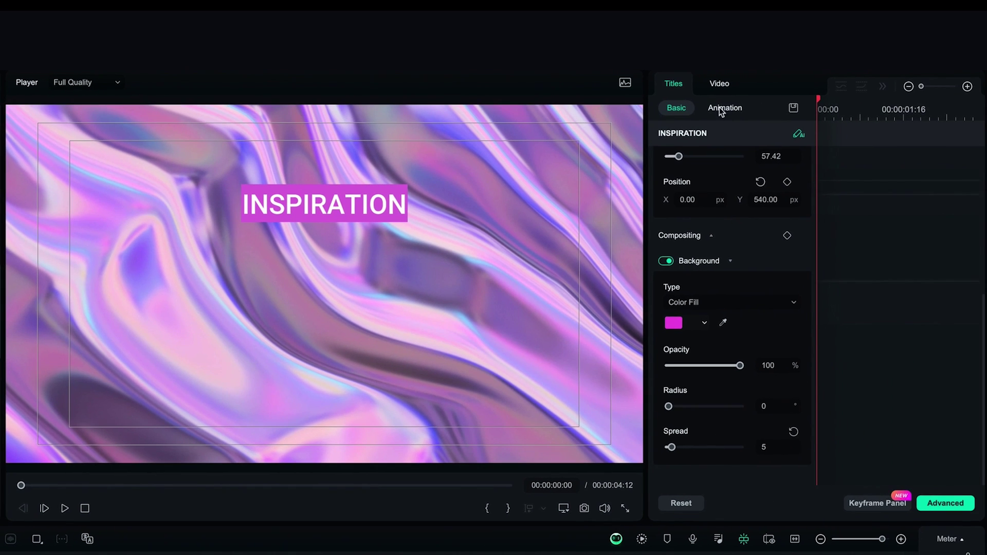
# Keyframe the title's entrance with position X at 1306 px on the first frame and 0 px at 00:00:00:10
pyautogui.click(834, 25)
pyautogui.click(943, 507)
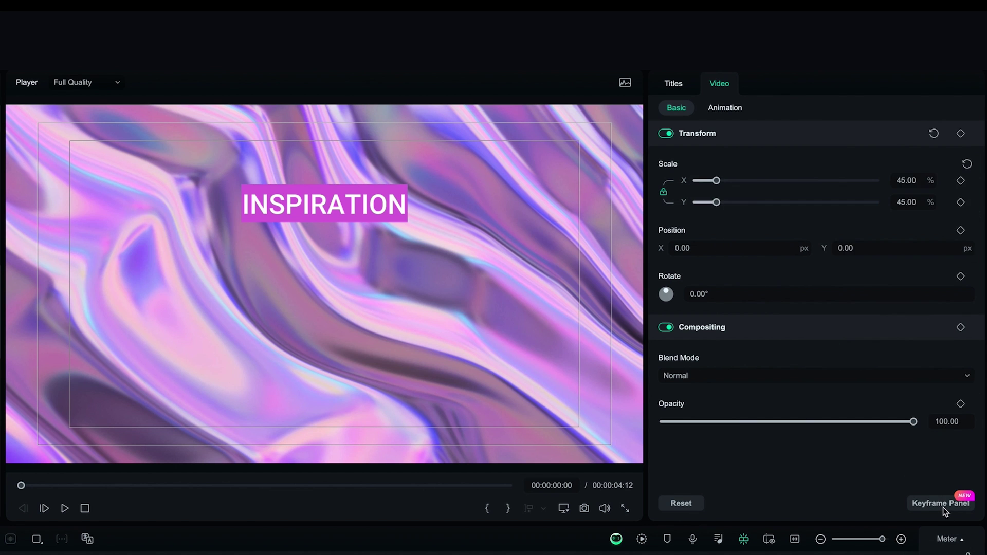
pyautogui.click(943, 507)
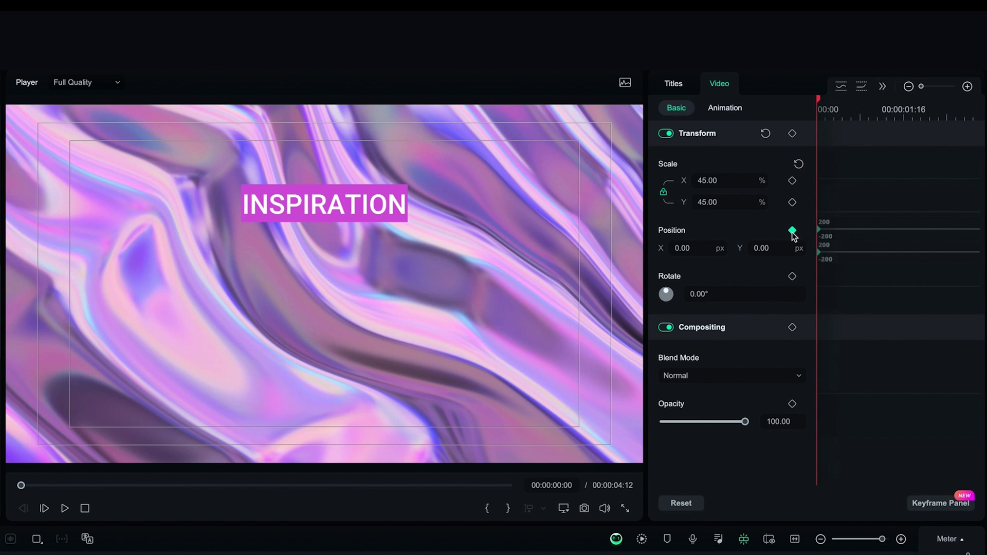
pyautogui.press('space')
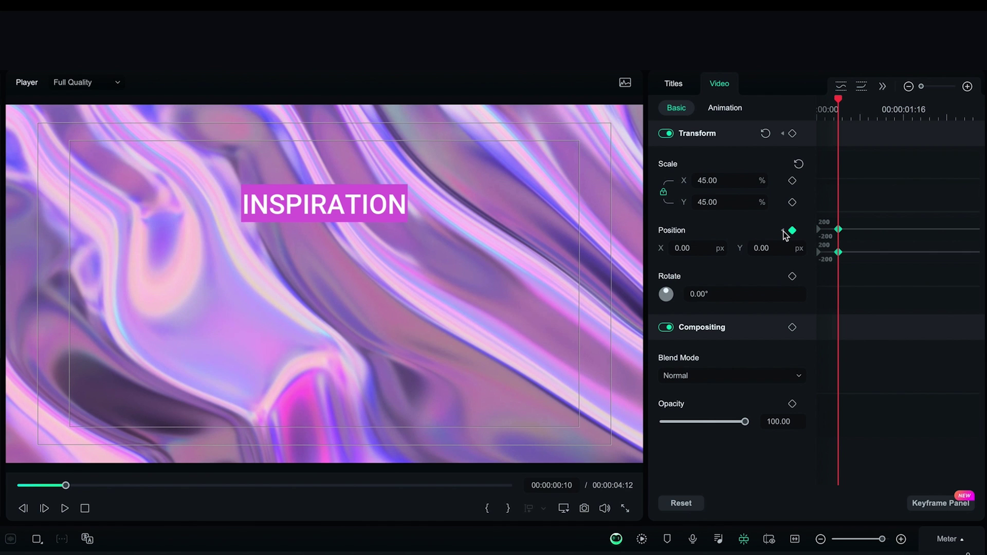
pyautogui.click(783, 231)
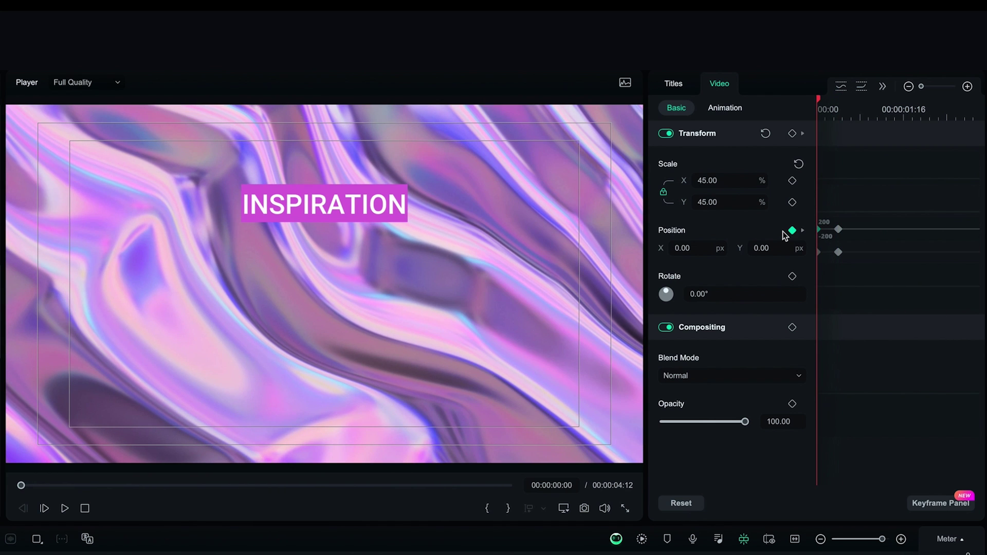
pyautogui.moveTo(683, 251); pyautogui.dragTo(919, 260)
pyautogui.moveTo(684, 250); pyautogui.dragTo(755, 250)
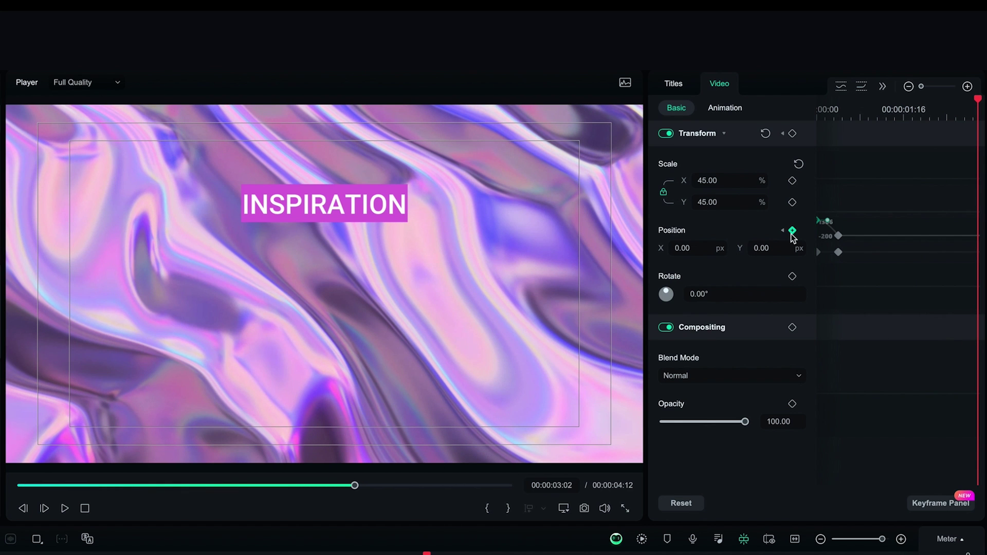
# Keyframe the title's exit by holding its position at 00:00:02:16 and moving position X to -1326 px at 00:00:03:02
pyautogui.click(792, 230)
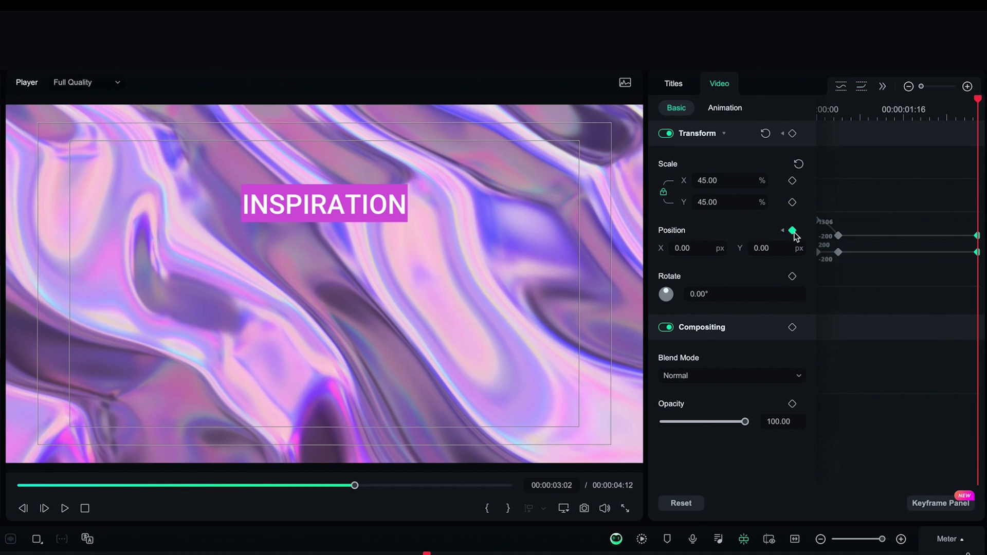
pyautogui.press('Left')
pyautogui.press('Left')
pyautogui.press('Left')
pyautogui.press('Left')
pyautogui.press('Left')
pyautogui.press('Left')
pyautogui.press('Left')
pyautogui.press('Left')
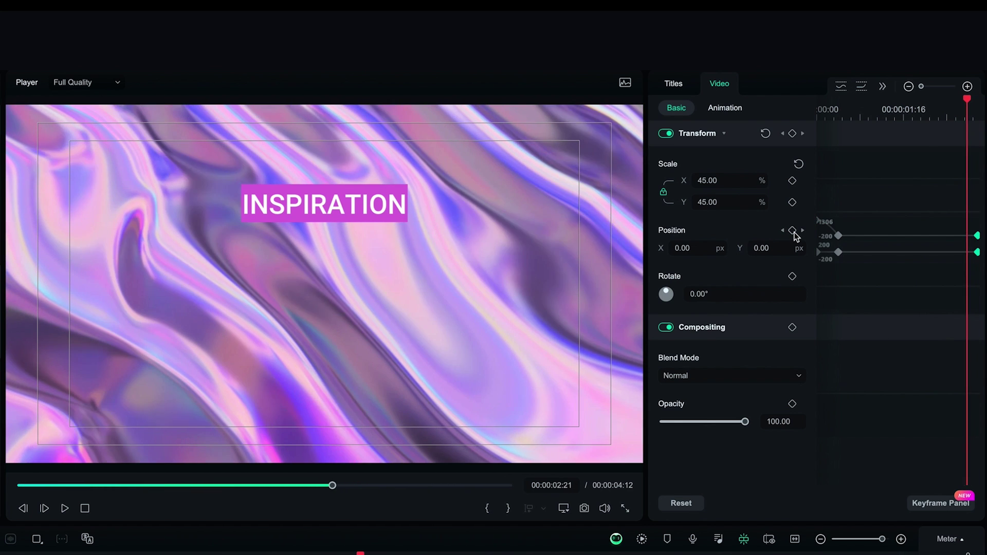
pyautogui.press('Left')
pyautogui.press('Left')
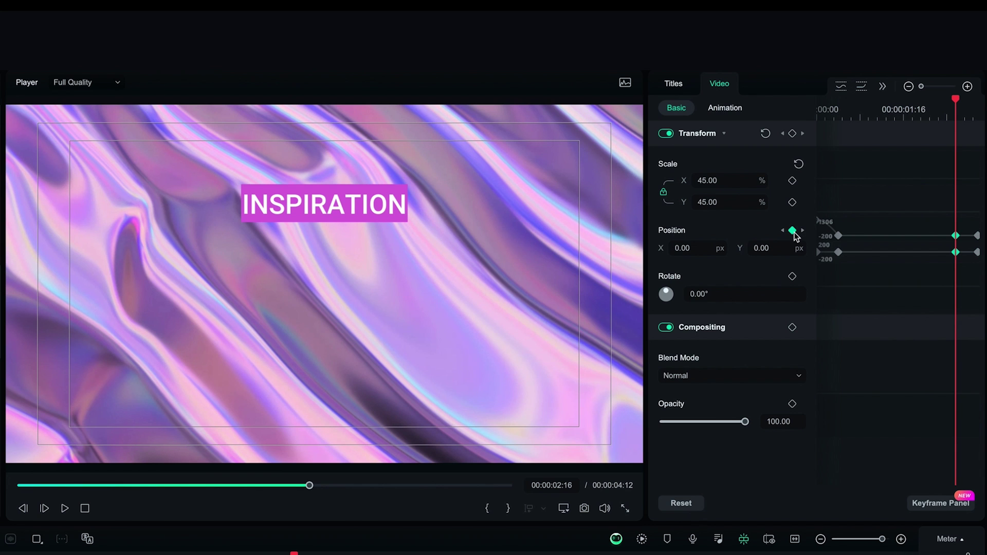
pyautogui.click(804, 231)
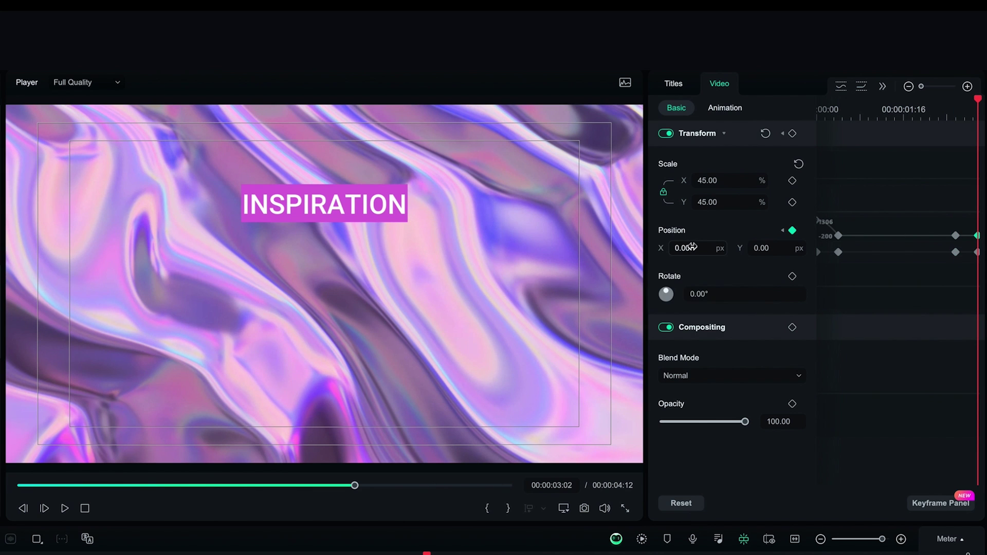
pyautogui.moveTo(692, 248); pyautogui.dragTo(591, 247)
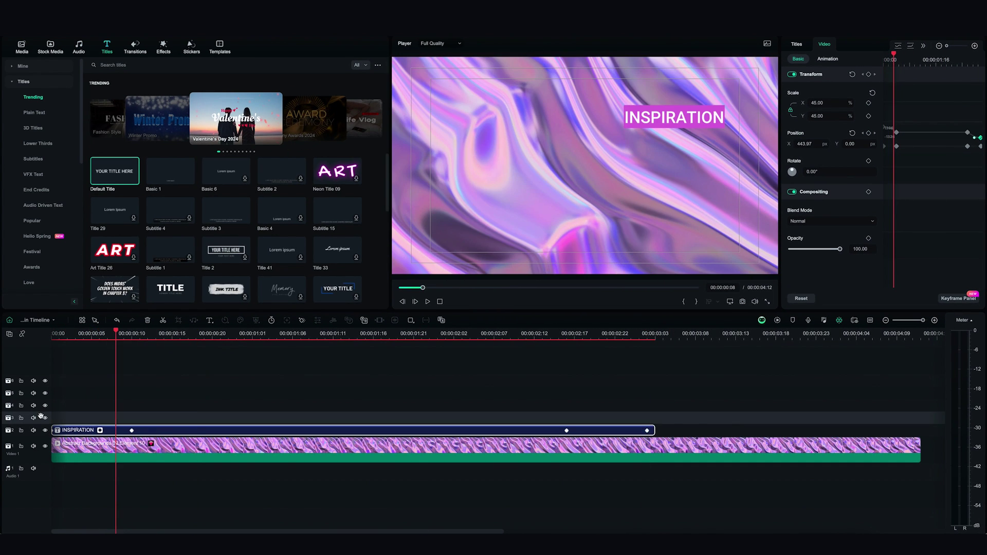
# Paste four copies of the animated title onto the tracks above, each starting 8 frames later, and play the sequence
pyautogui.hotkey('ctrl', 'v')
pyautogui.hotkey('ctrl', 'v')
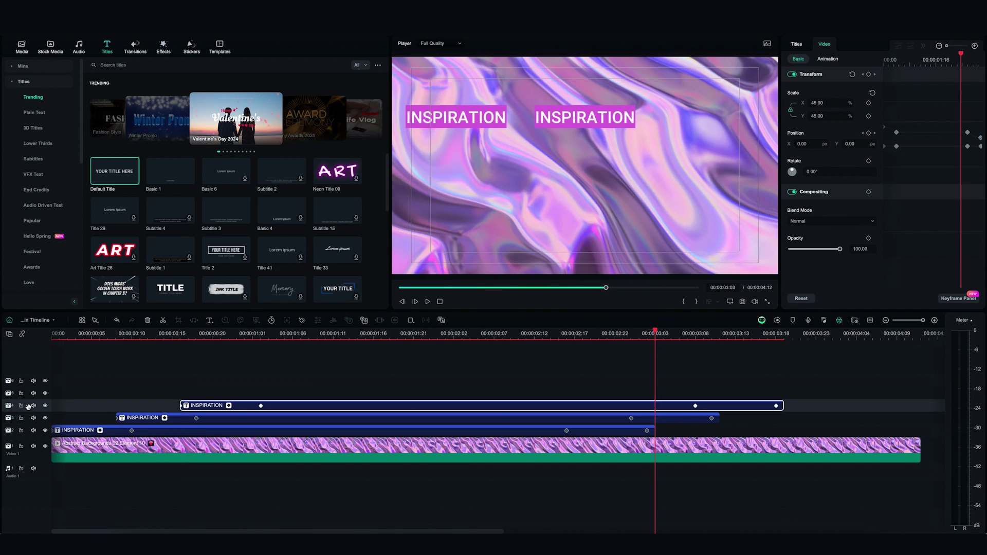
pyautogui.hotkey('ctrl', 'v')
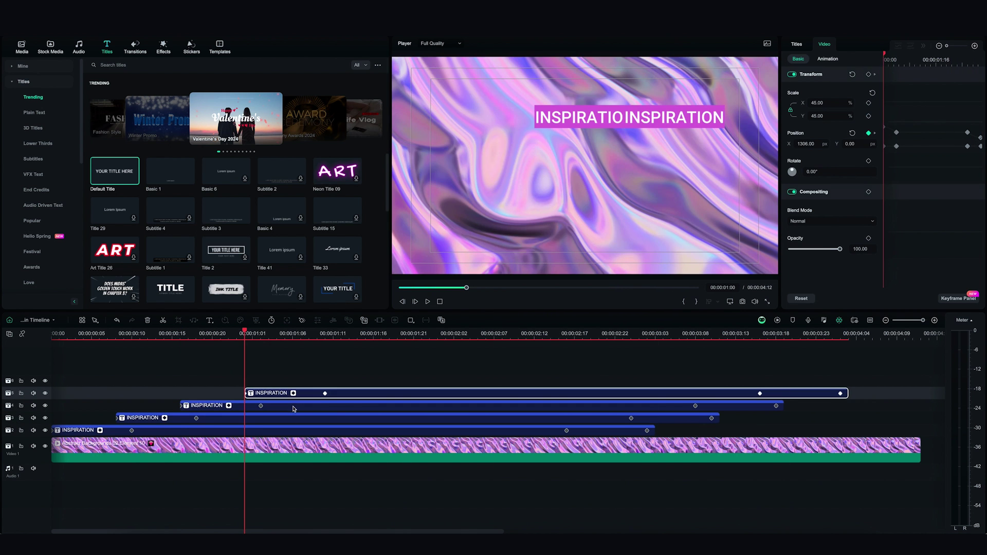
pyautogui.hotkey('ctrl', 'v')
pyautogui.click(54, 334)
pyautogui.press('space')
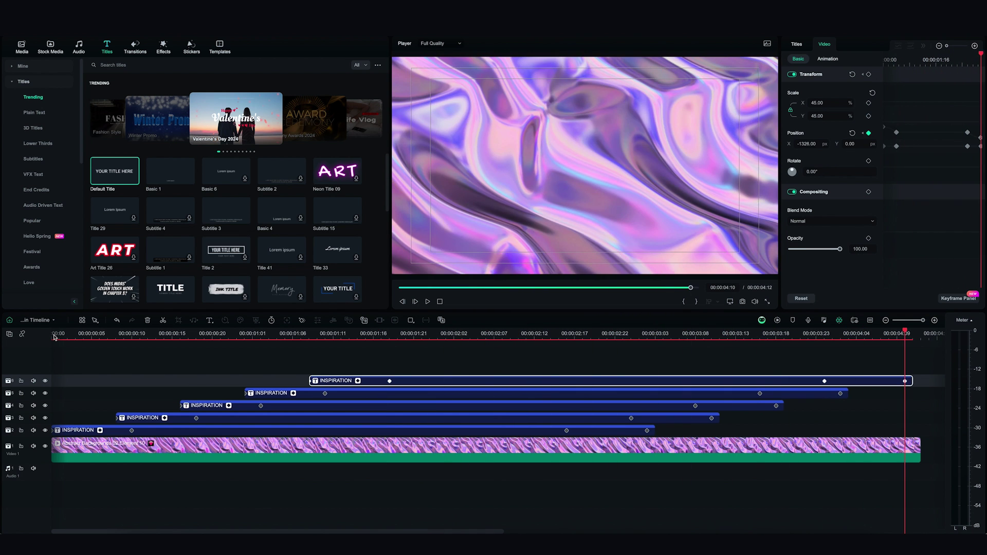
# Lower the four title copies' Y position at their keyframes so they stack directly below one another, with the last at -455 px
pyautogui.click(143, 420)
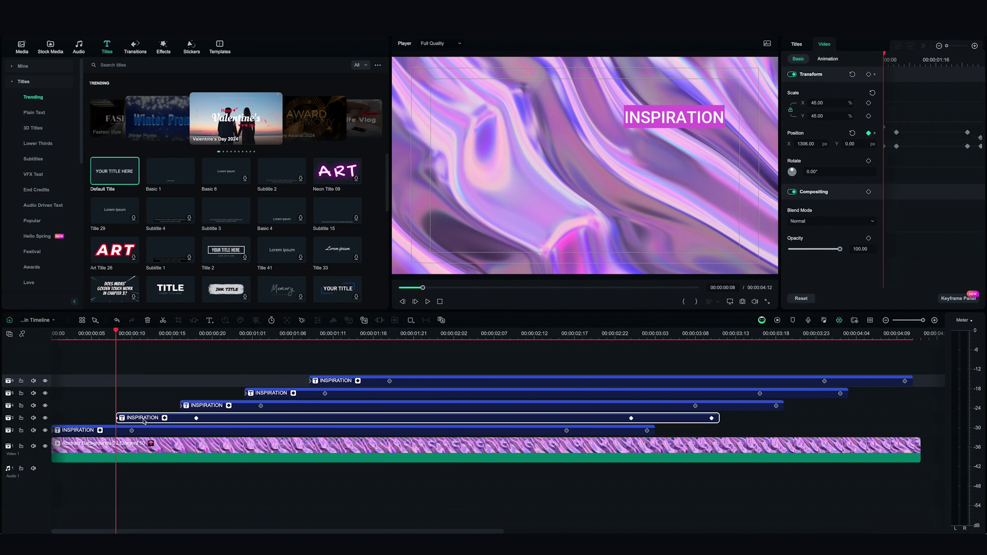
pyautogui.moveTo(163, 338); pyautogui.dragTo(199, 344)
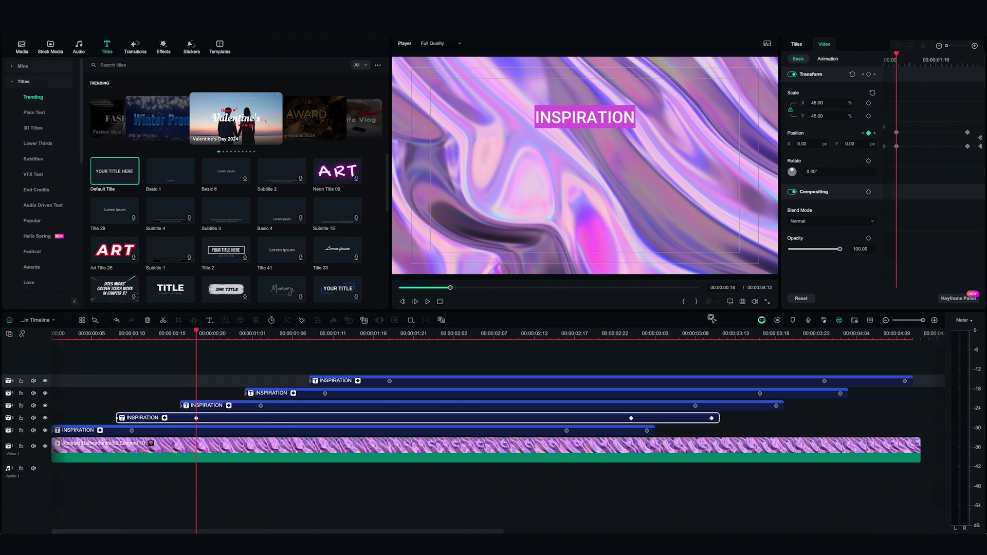
pyautogui.click(730, 303)
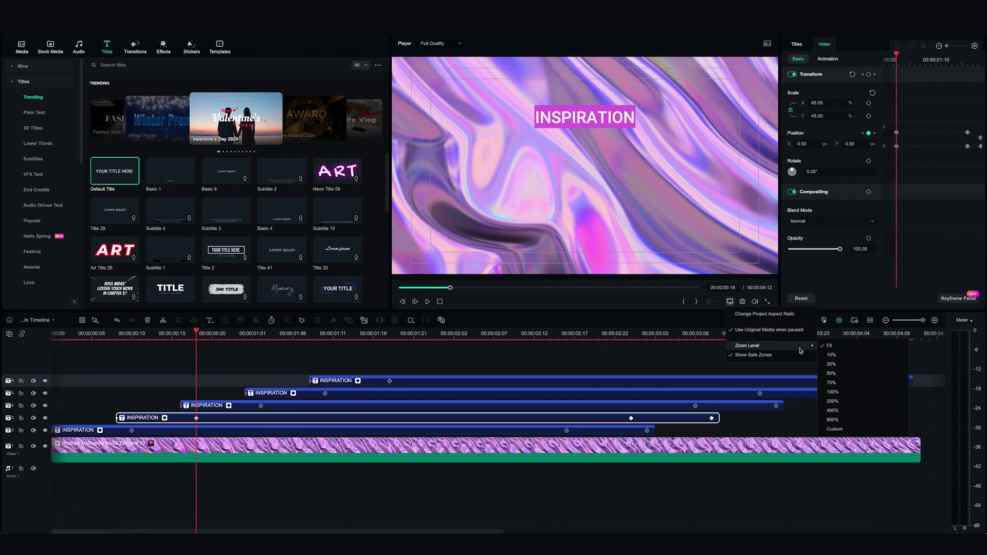
pyautogui.click(831, 406)
pyautogui.moveTo(423, 258); pyautogui.dragTo(423, 254)
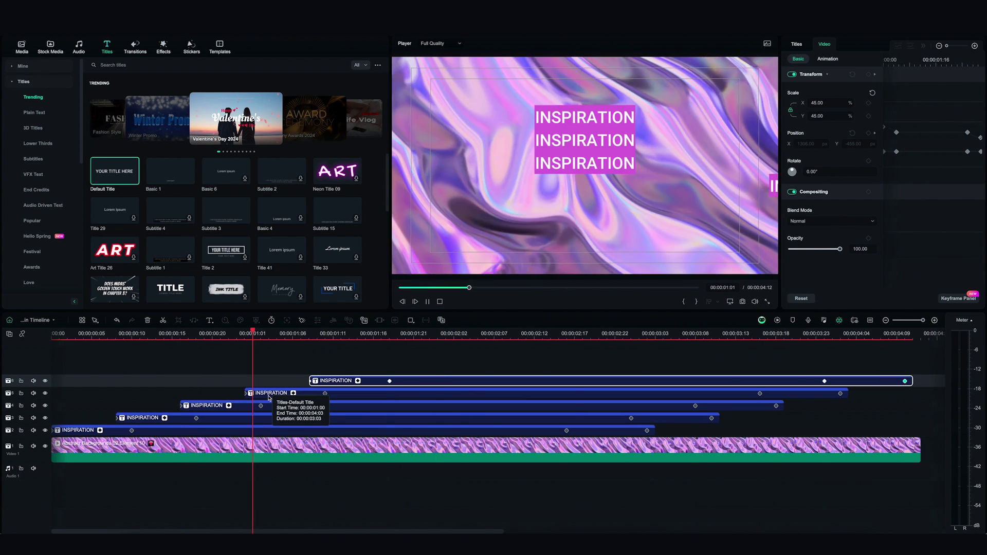
pyautogui.moveTo(94, 337); pyautogui.dragTo(463, 375)
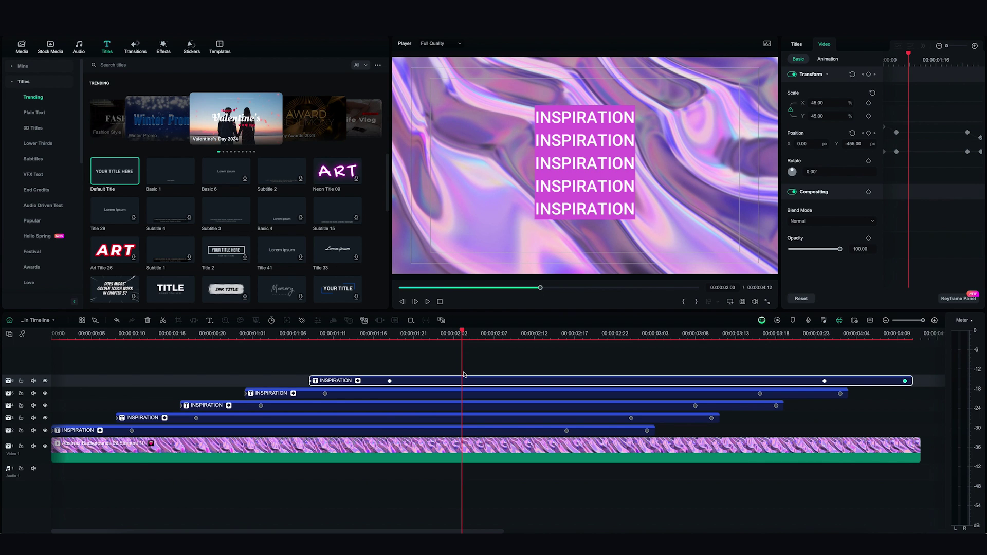
# Turn the three lowest-track INSPIRATION titles into separate compound clips named Text Layer 1, Text Layer 2 and Text Layer 3
pyautogui.click(408, 431)
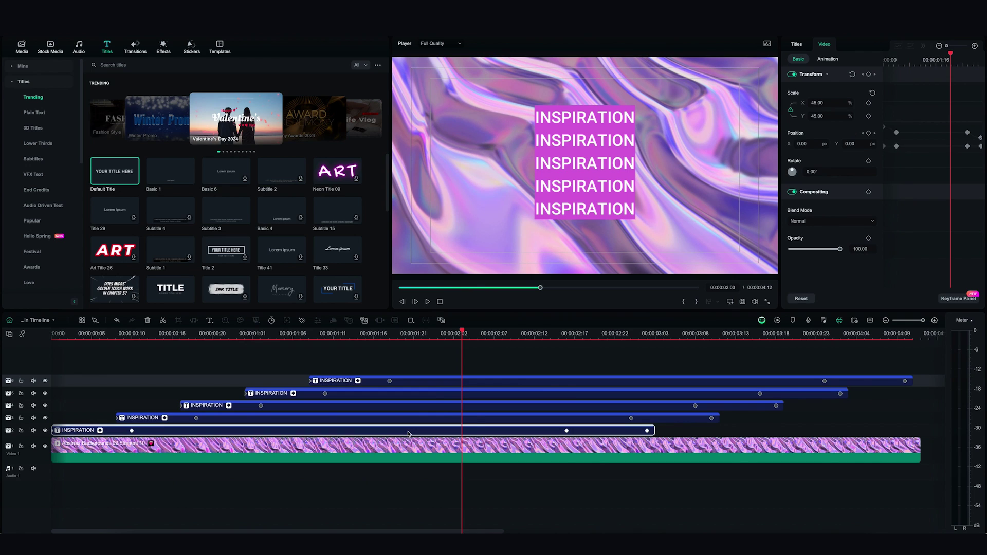
pyautogui.rightClick(409, 433)
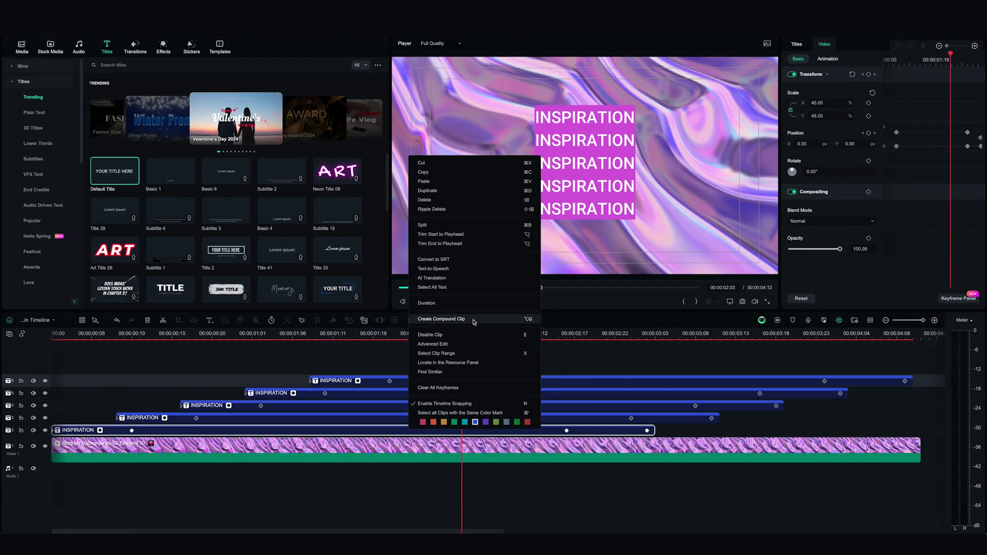
pyautogui.click(473, 322)
pyautogui.write('Text Layer 1')
pyautogui.press('Return')
pyautogui.press('Return')
pyautogui.click(466, 306)
pyautogui.write('Text Layer 2')
pyautogui.press('Return')
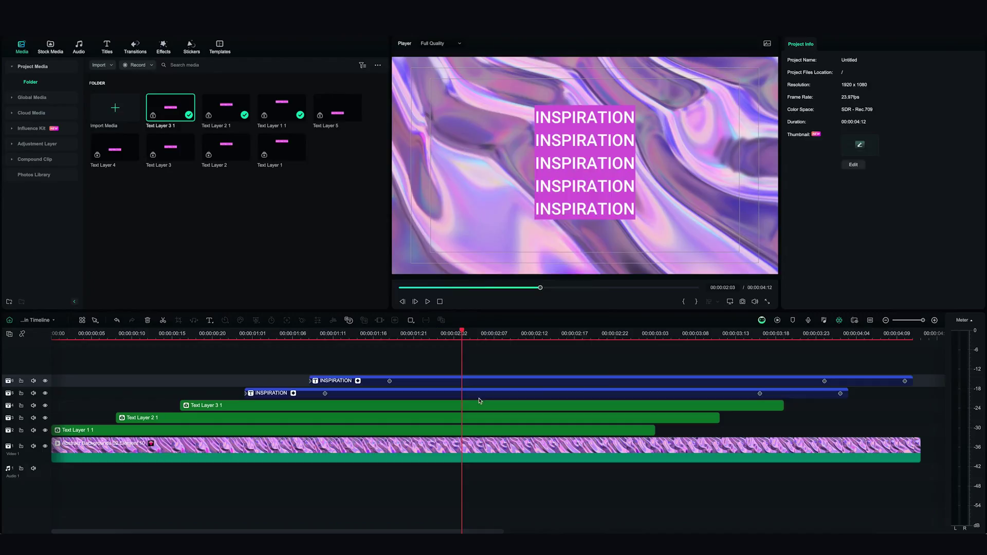
# Turn the remaining two INSPIRATION titles into compound clips named Text Layer 4 and Text Layer 5
pyautogui.write('Text  Layer 4')
pyautogui.press('Return')
pyautogui.write('Text')
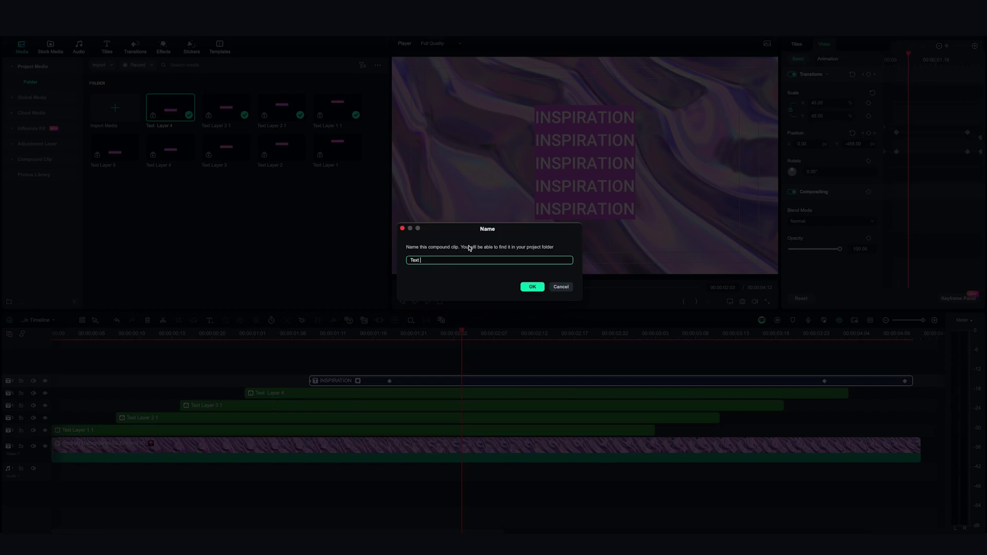
pyautogui.write(' Layer  5')
pyautogui.press('Return')
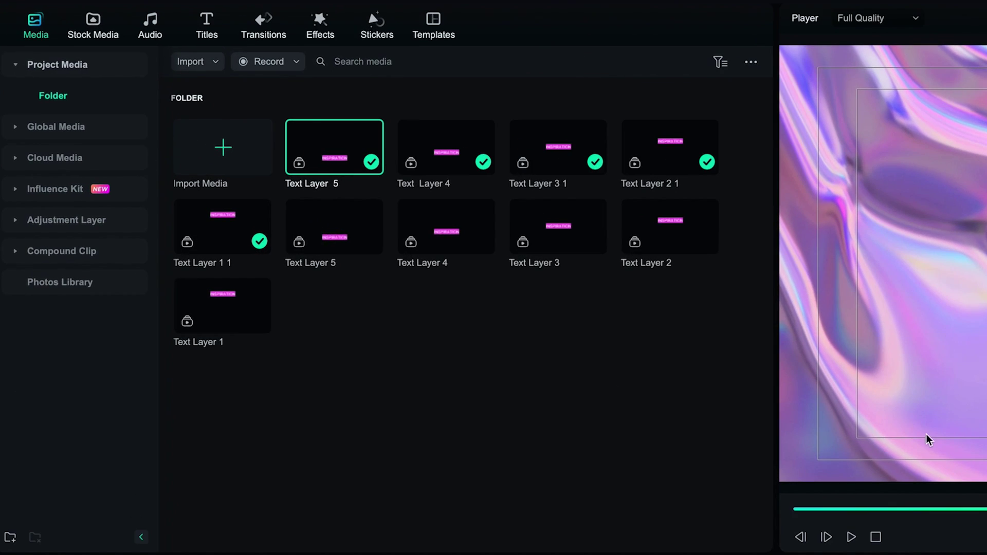
# Apply the Negative Purple effect from the Flicker video effects to all five text layer compound clips and play the result
pyautogui.click(319, 36)
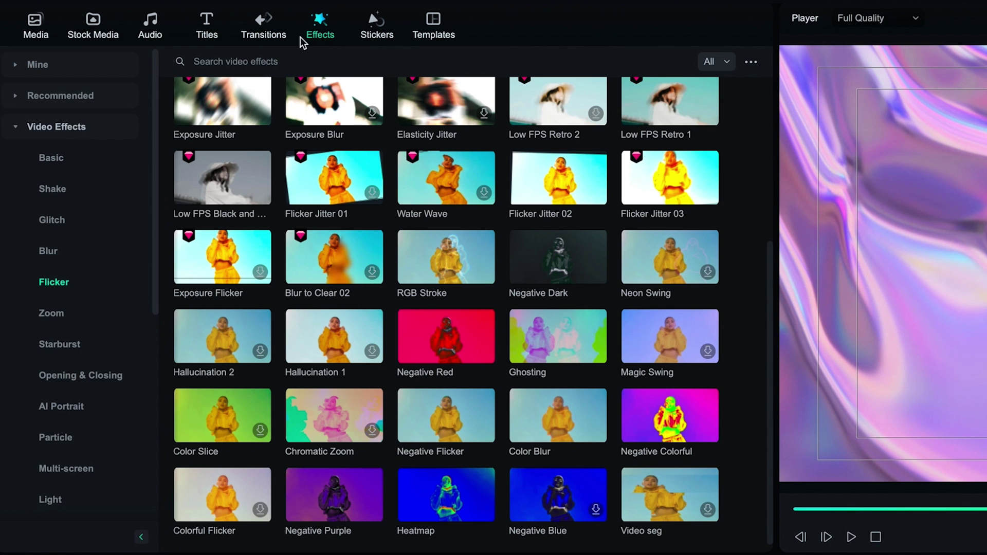
pyautogui.click(65, 123)
pyautogui.click(65, 124)
pyautogui.click(59, 284)
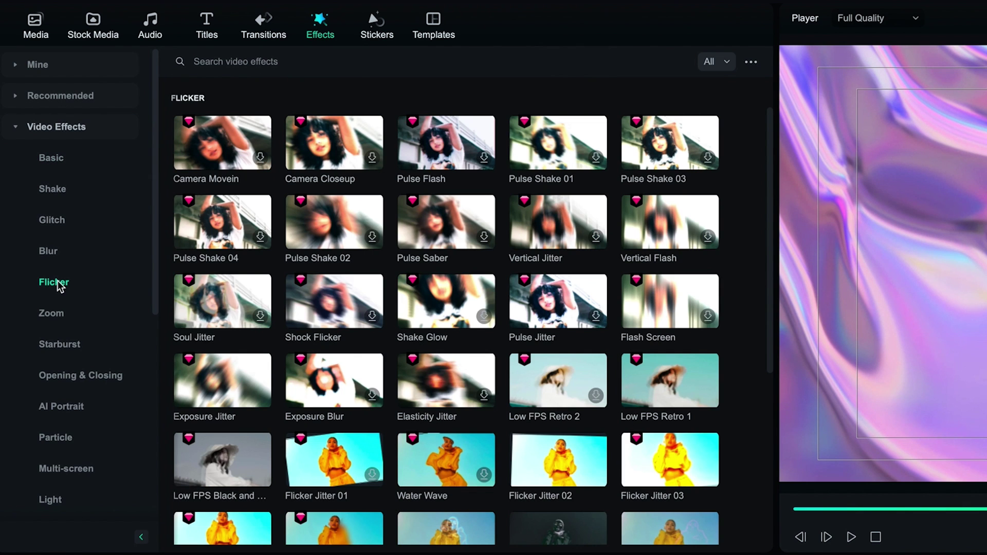
pyautogui.scroll(-5, 558, 406)
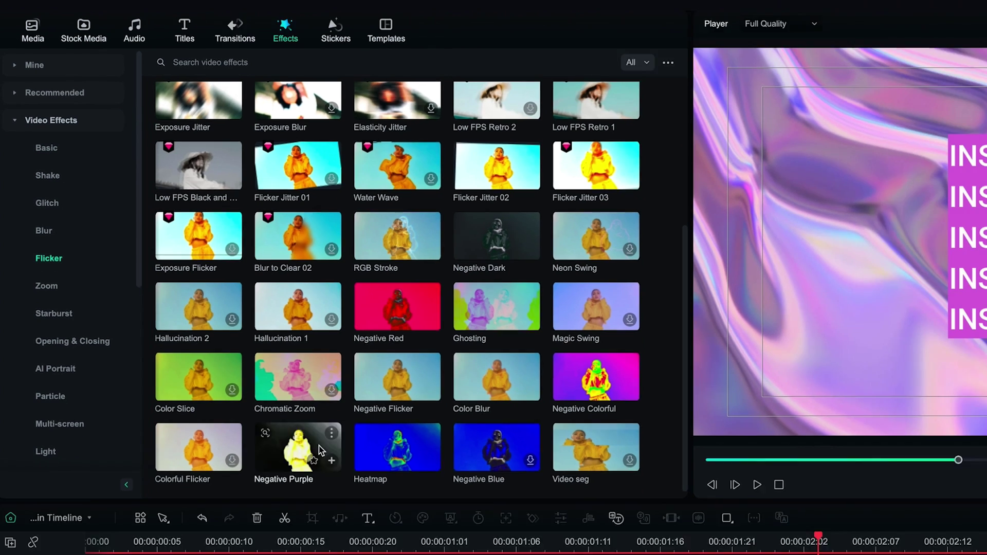
pyautogui.moveTo(320, 451); pyautogui.dragTo(220, 407)
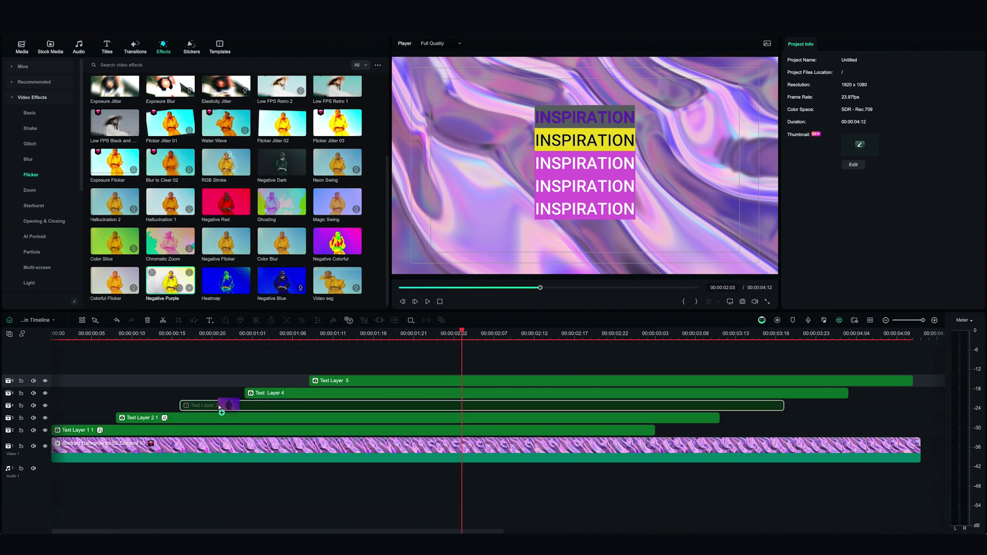
pyautogui.moveTo(219, 408); pyautogui.dragTo(219, 408)
pyautogui.moveTo(170, 280); pyautogui.dragTo(255, 396)
pyautogui.moveTo(255, 396); pyautogui.dragTo(256, 395)
pyautogui.moveTo(170, 280); pyautogui.dragTo(329, 380)
pyautogui.press('space')
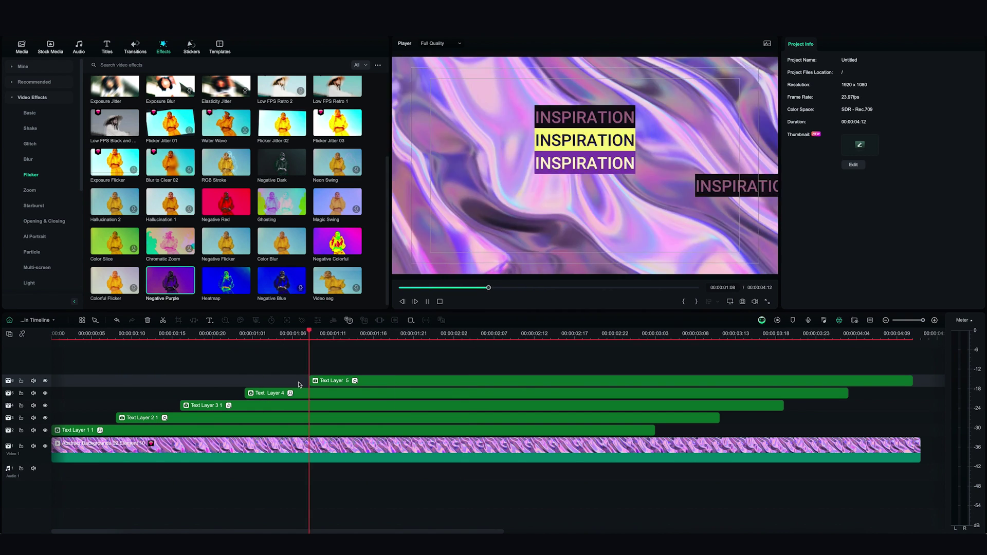
pyautogui.press('space')
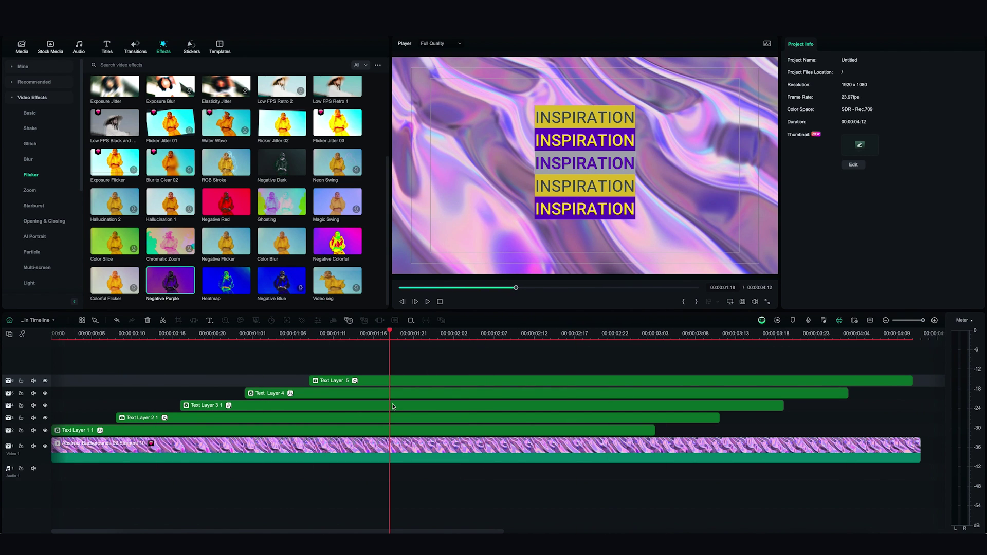
# Search the effects for "retro noise overlay" and place Retro Noise Overlay 04 above the text layers at the timeline's start
pyautogui.moveTo(221, 335); pyautogui.dragTo(55, 348)
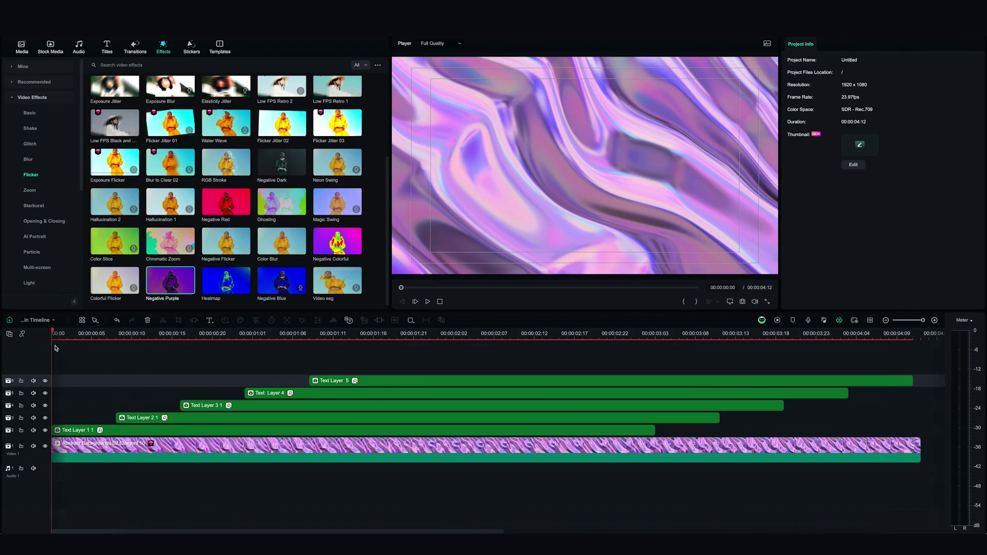
pyautogui.click(105, 68)
pyautogui.write('retro noise overlay')
pyautogui.press('Return')
pyautogui.moveTo(172, 159); pyautogui.dragTo(56, 373)
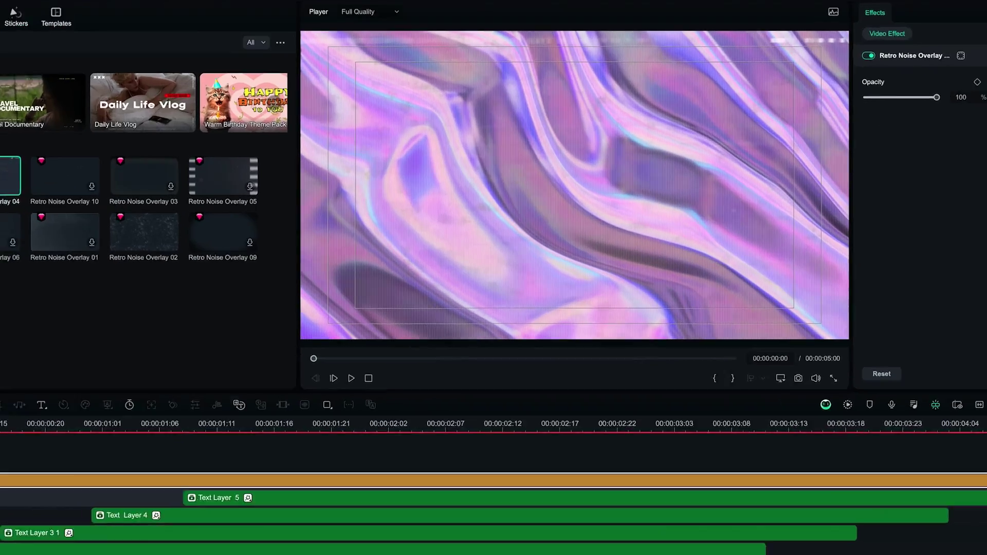